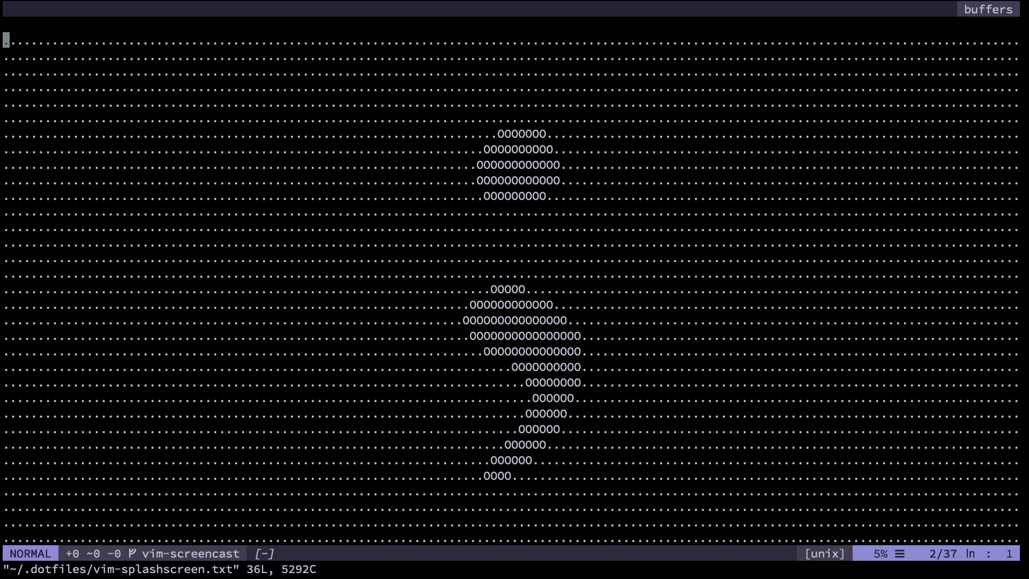
text(:Files)
- Open analytics.js with the fuzzy file finder and move to blank line 3
key(Return)
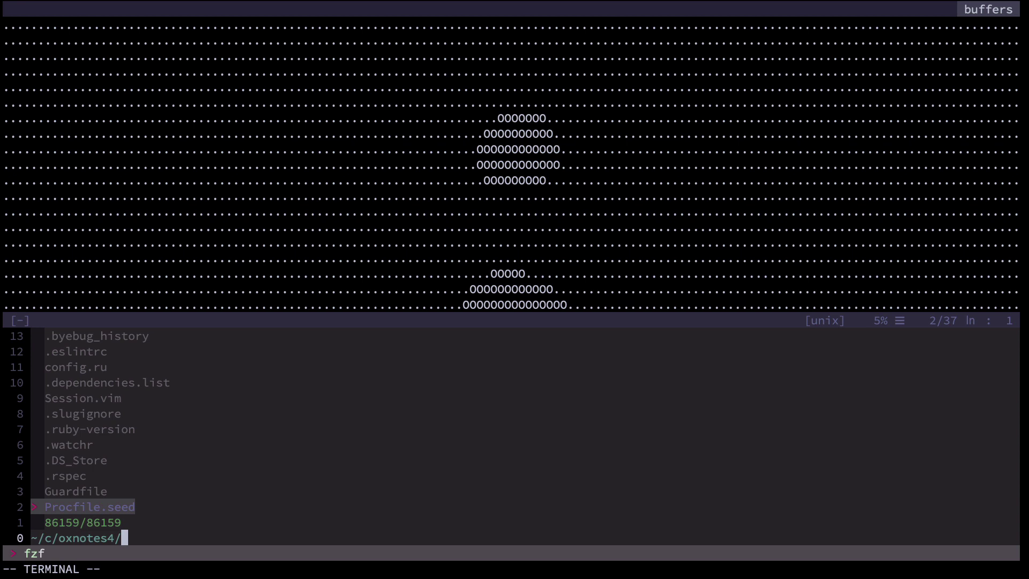
text(analy)
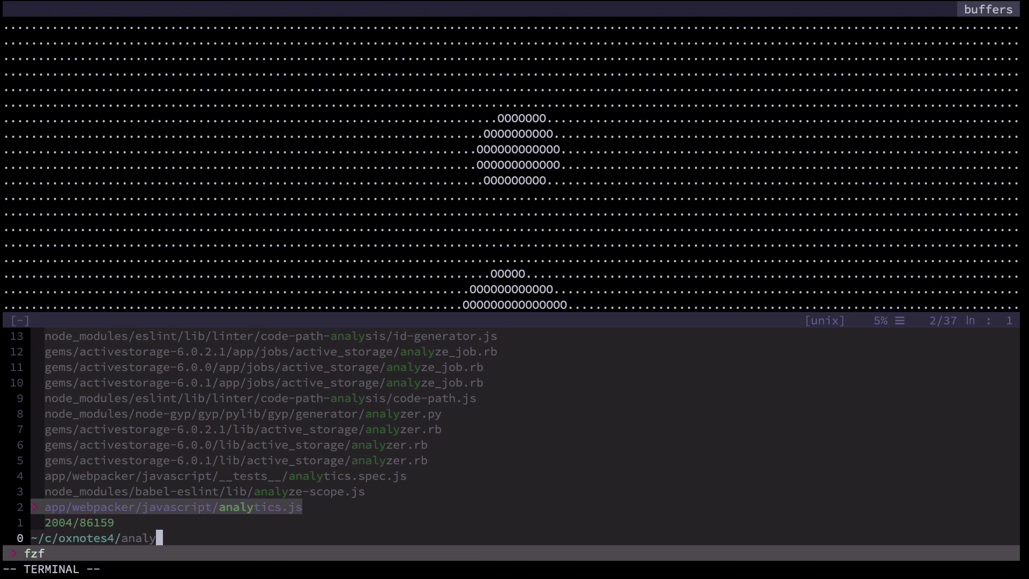
key(Return)
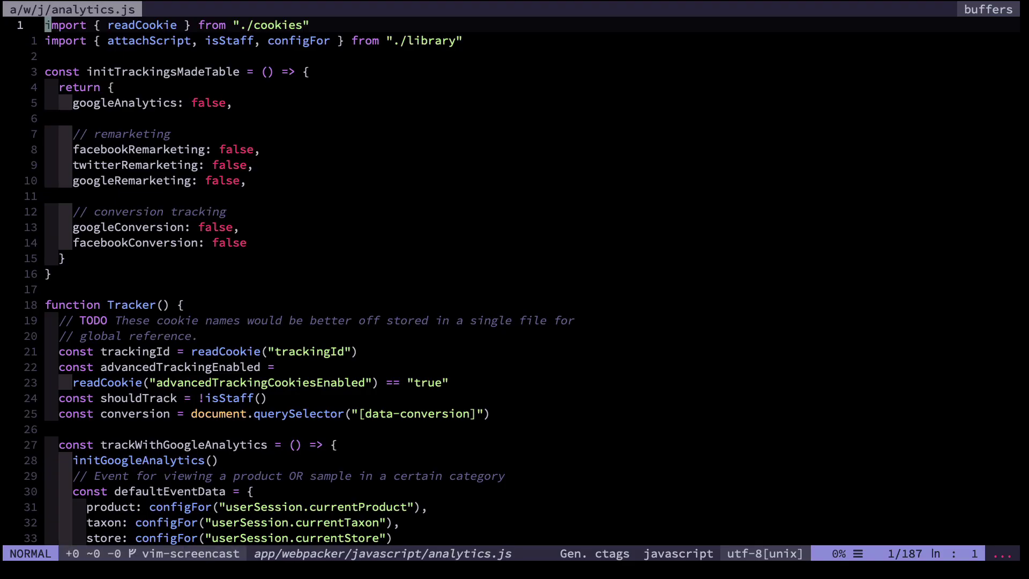
key(j)
key(j)
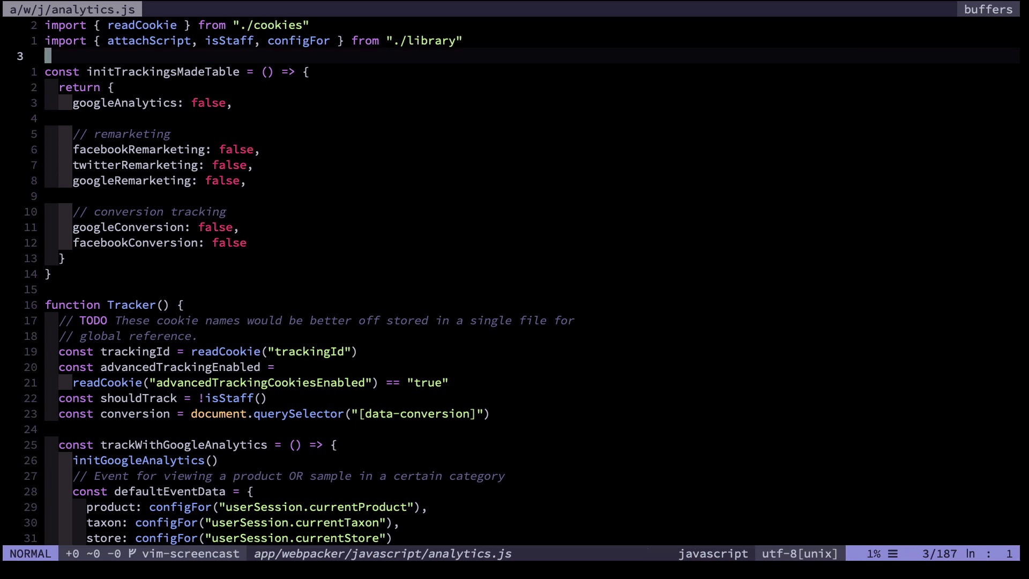
- Open the ExpenseType tag definition in a vertical split beside analytics.js
key(space)
key(t)
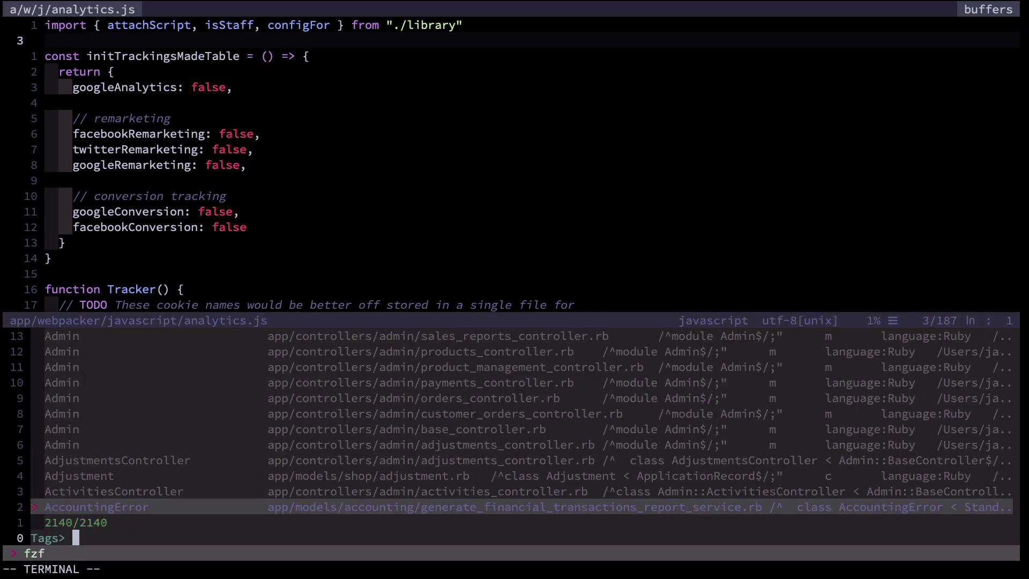
text(Ex)
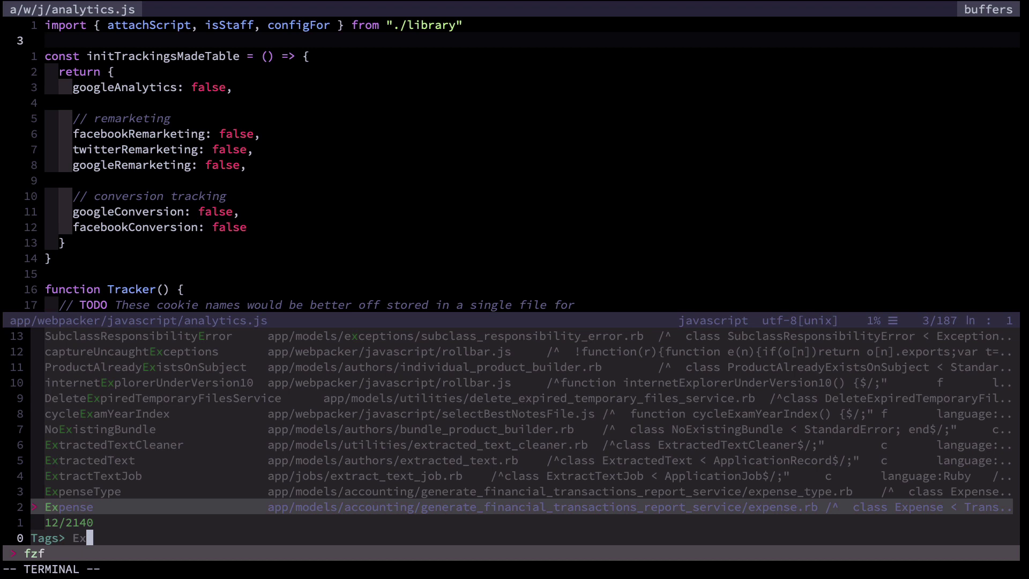
key(Up)
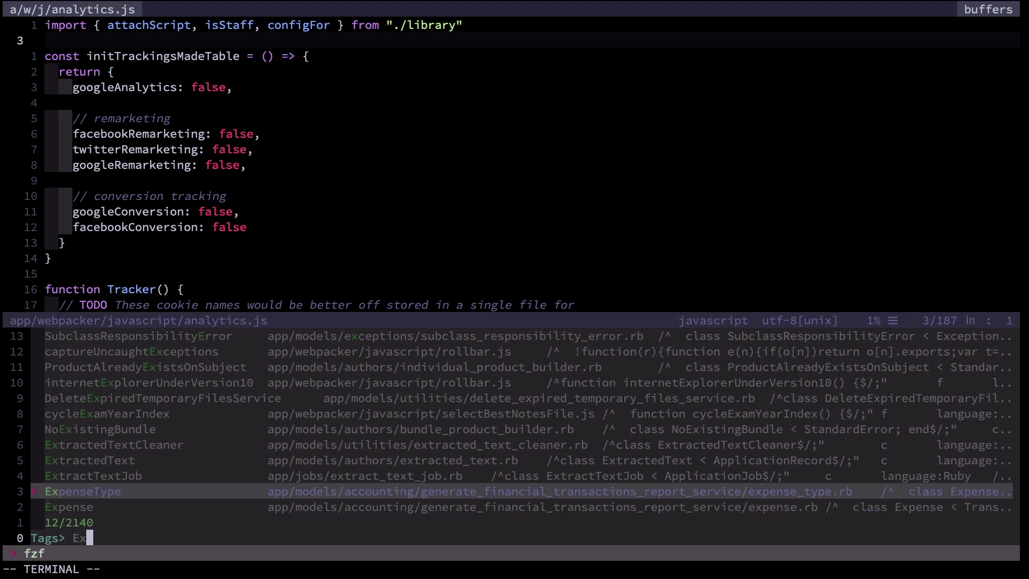
key(Return)
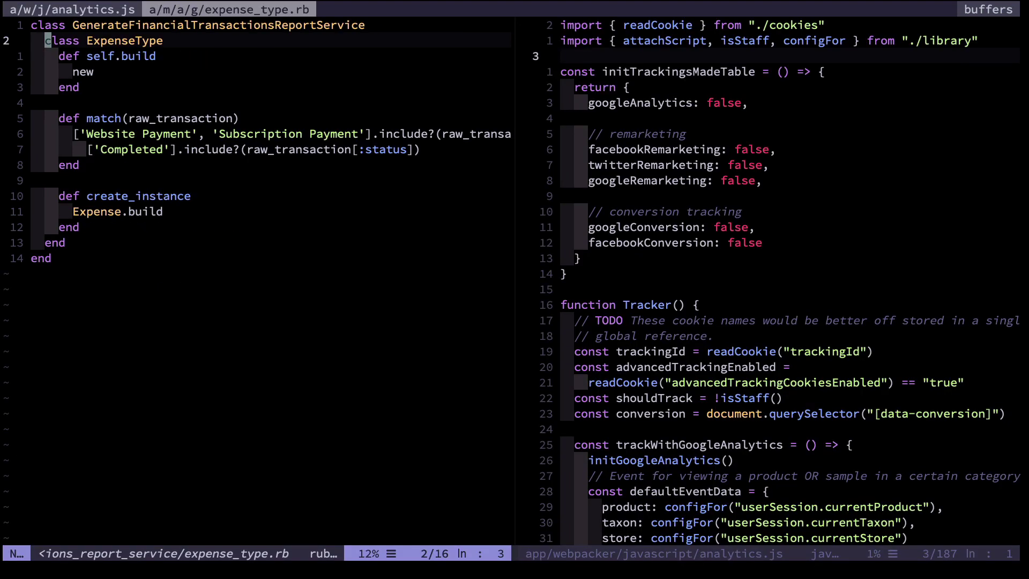
- Open bin/scheduler.sh in a split from the file finder, then move focus between windows
key(ctrl+p)
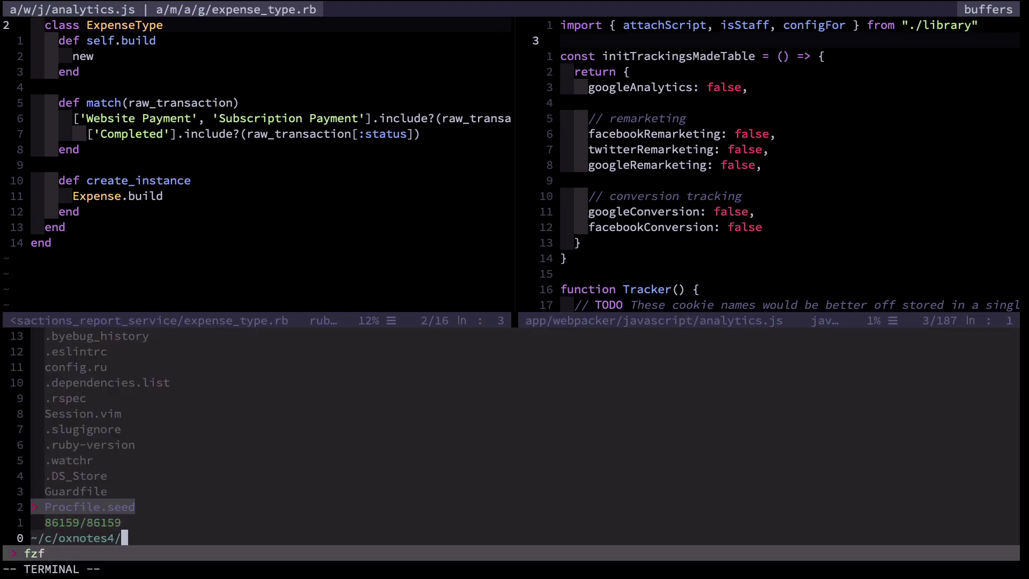
text(sh$)
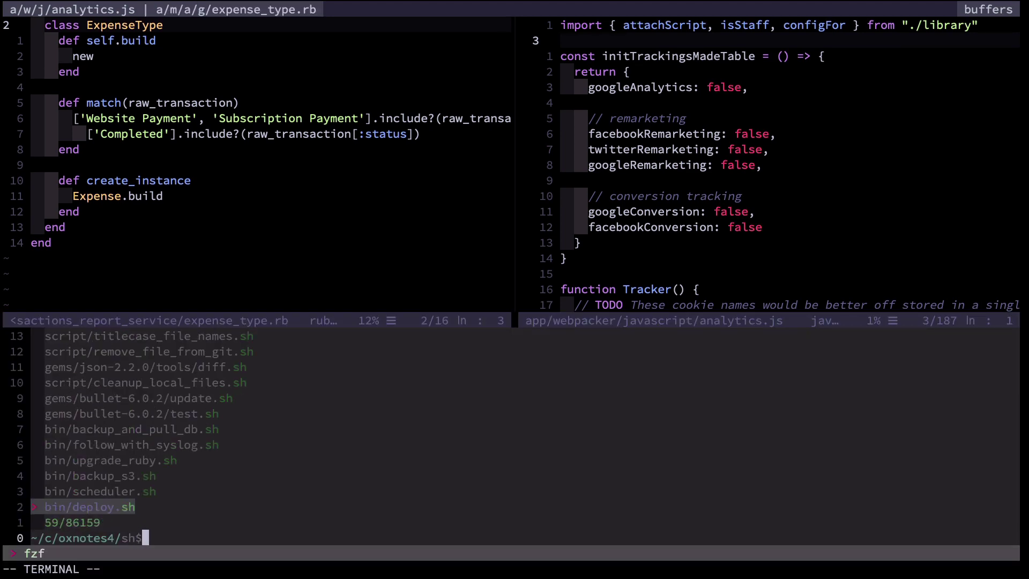
text( s)
text(che)
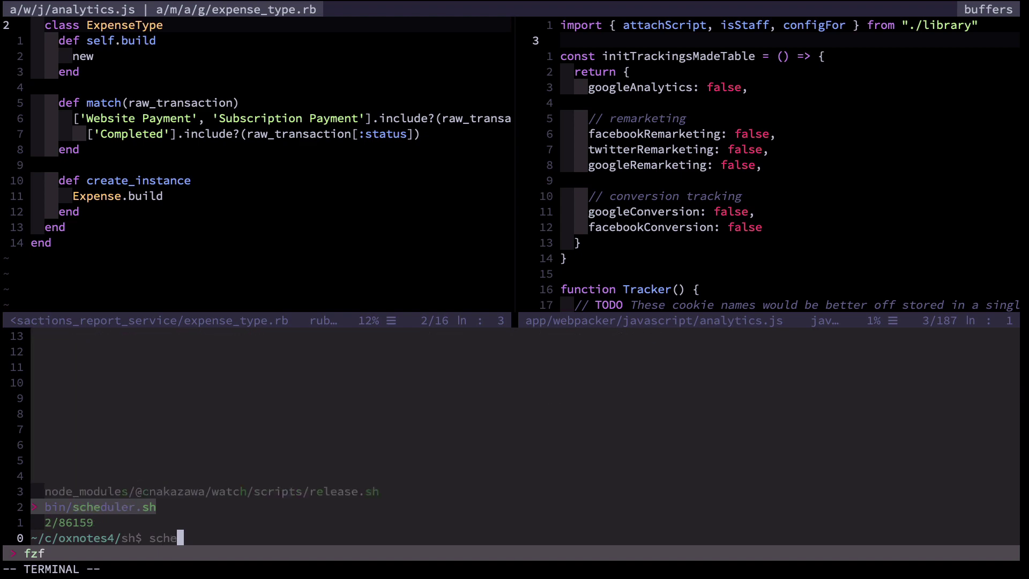
key(Return)
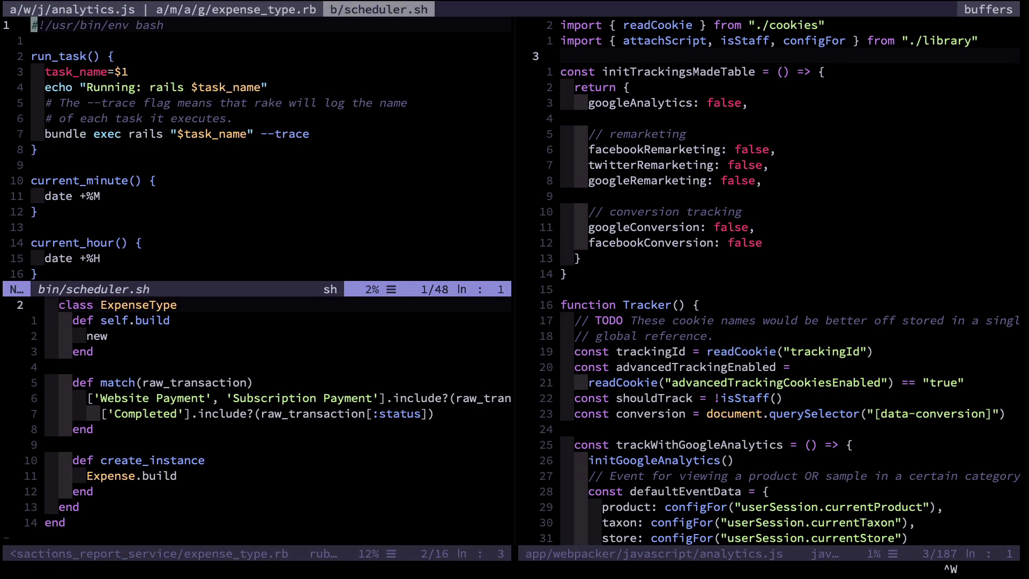
key(ctrl+h)
key(ctrl+j)
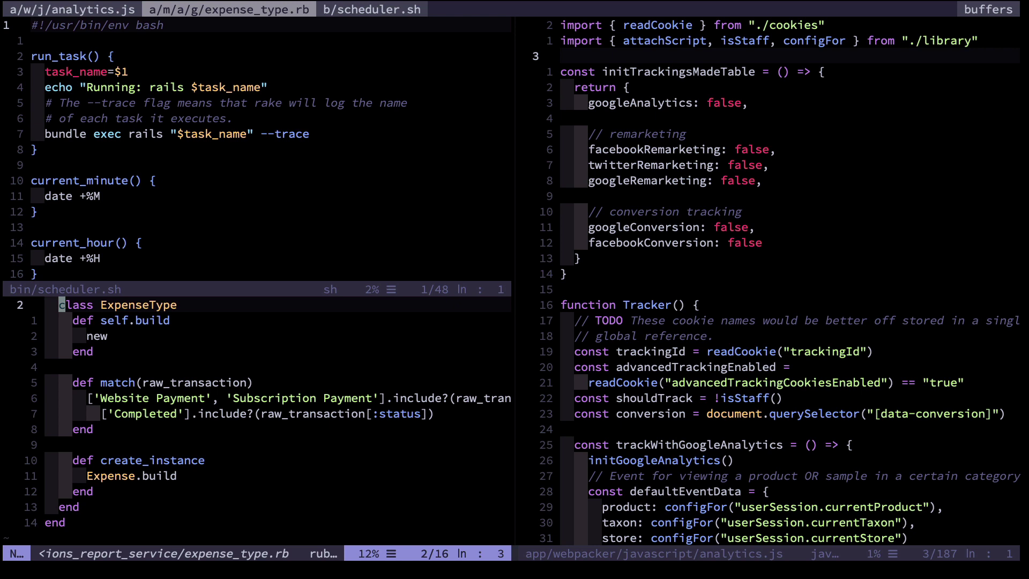
- Close all other windows with :on and switch to the previous buffer
key(shift+semicolon)
text(on)
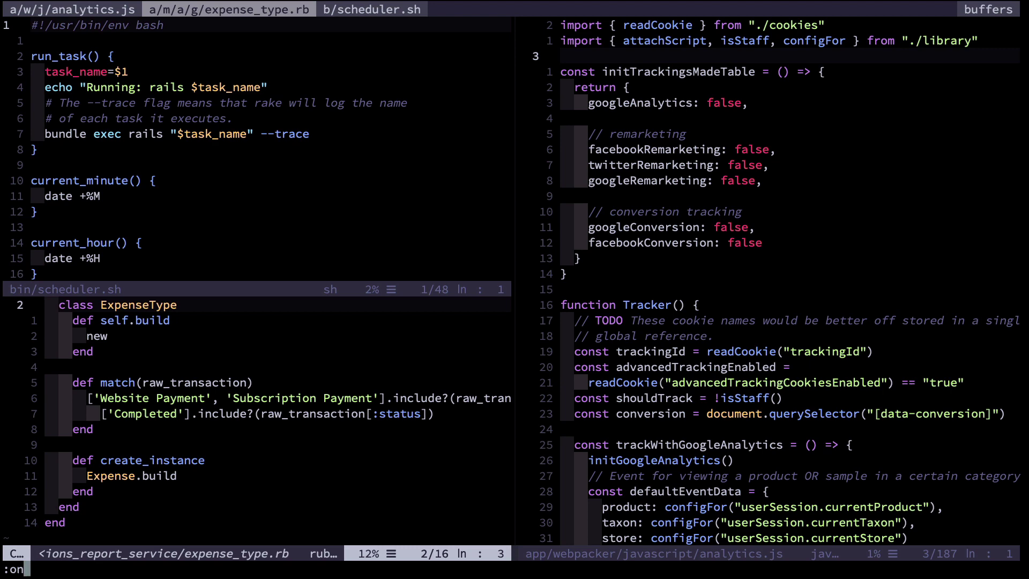
key(Return)
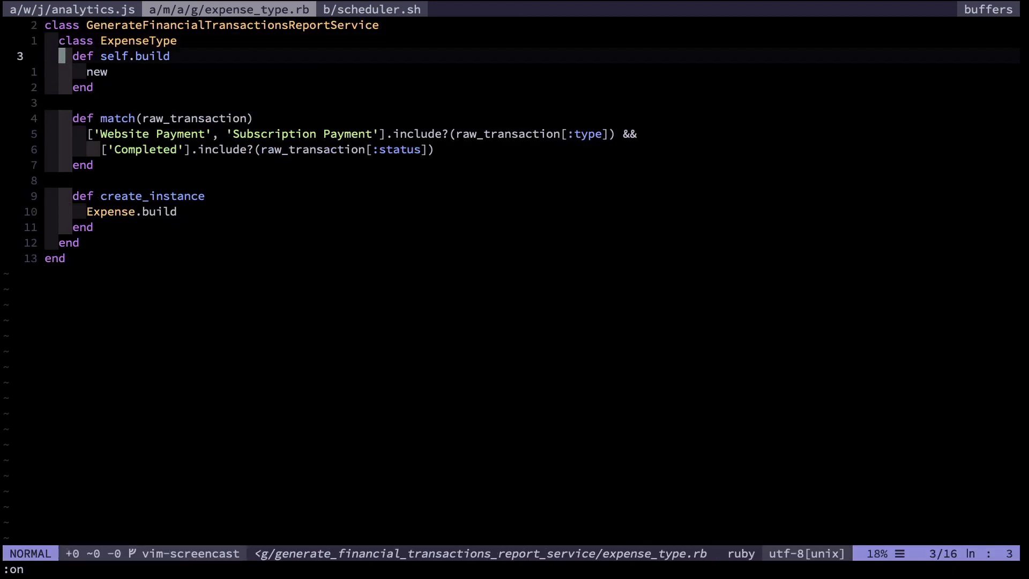
key(bracketleft)
key(b)
- Cycle through the open buffers, including scheduler.sh, and return to expense_type.rb
key(bracketright)
key(b)
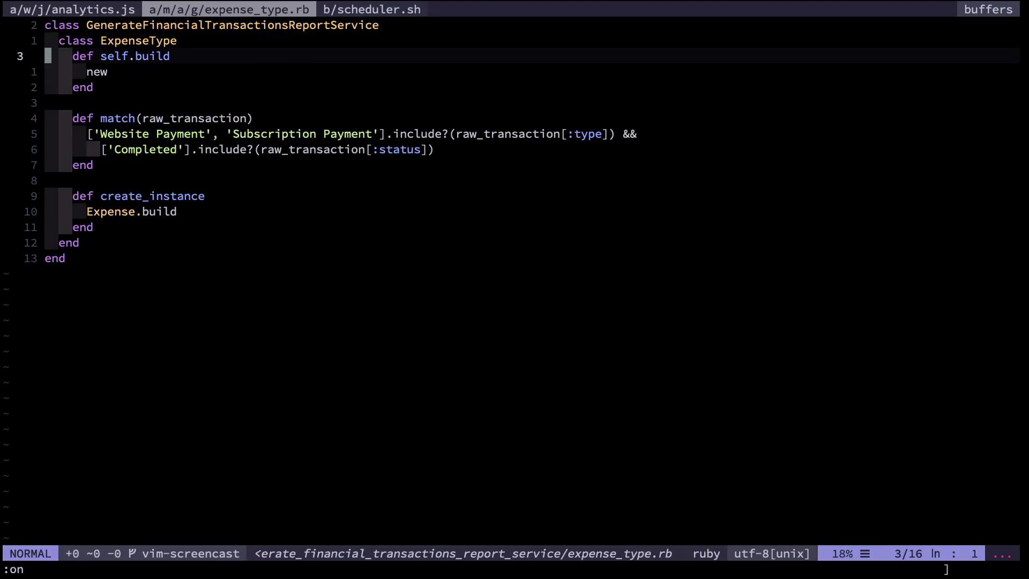
key(bracketright)
key(b)
key(b)
key(bracketleft)
key(b)
key(bracketright)
key(b)
key(colon)
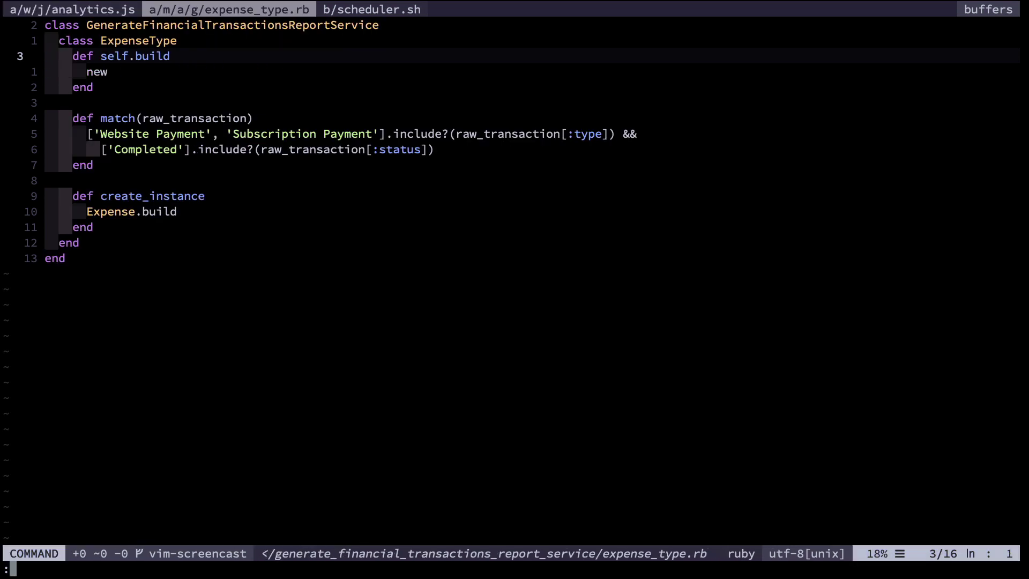
text(vert s)
text(ba)
- Show all buffers in vertical splits and widen the analytics.js window by 10 columns
key(Return)
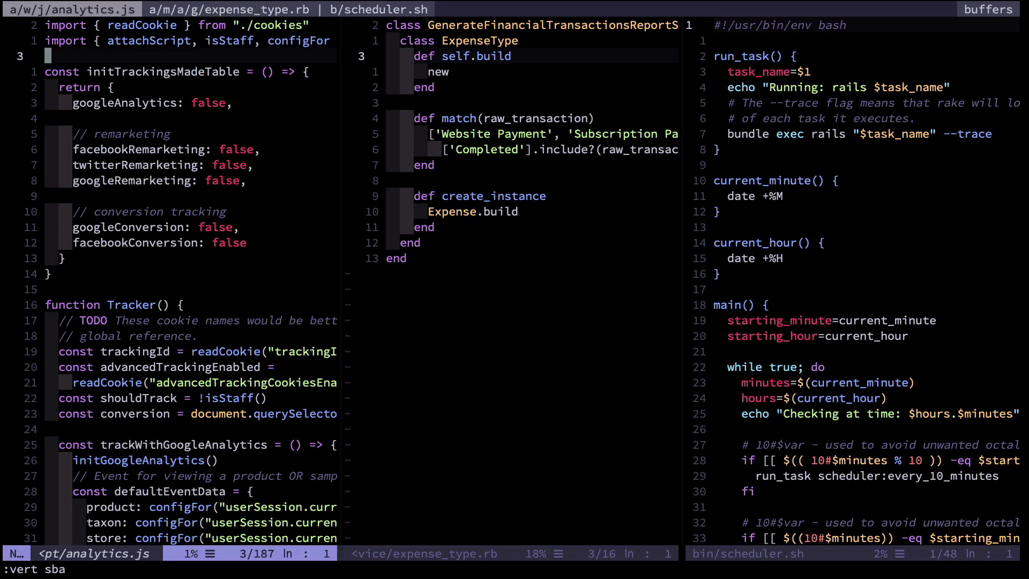
key(ctrl+w)
key(1)
key(0)
key(greater)
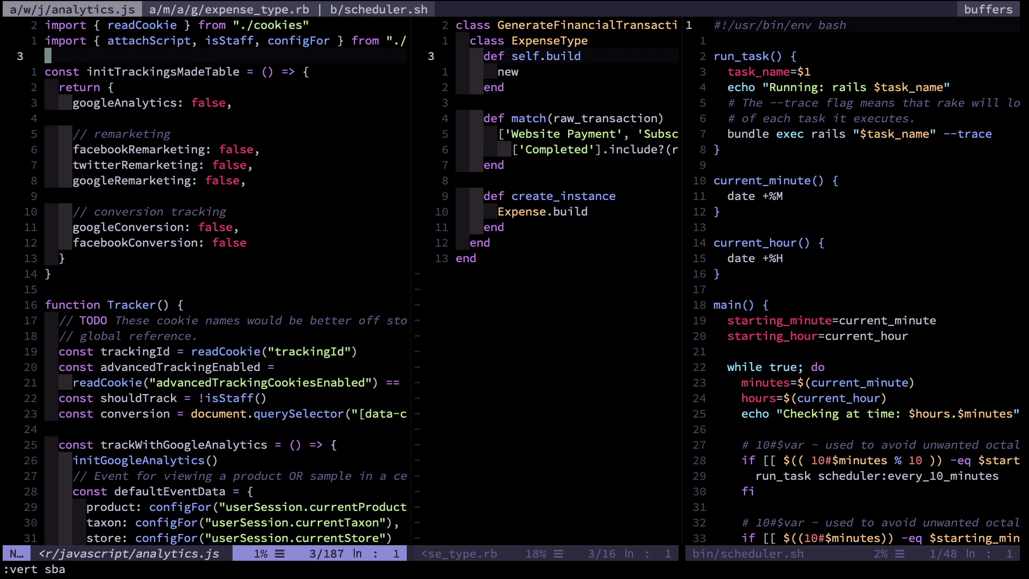
key(ctrl+w)
text(l:%bd)
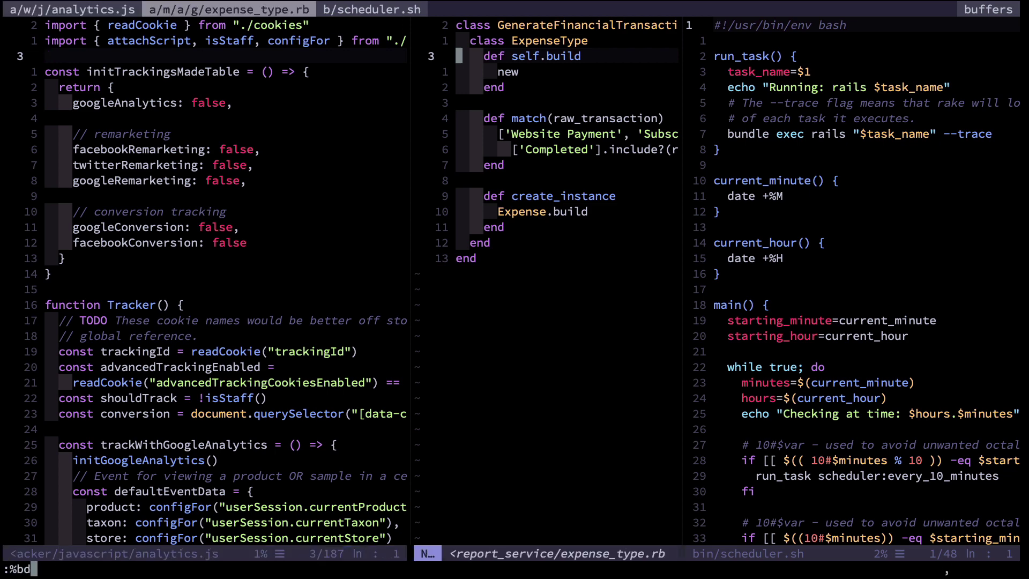
- Clear all buffers with :%bd and reopen analytics.js from the file finder
key(Return)
text(:Files)
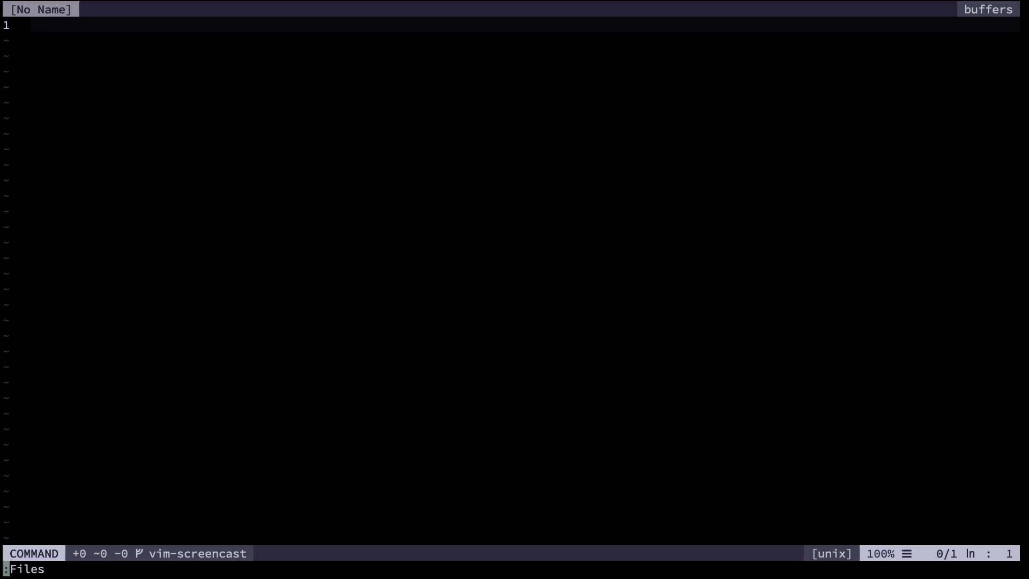
key(Return)
text(anl)
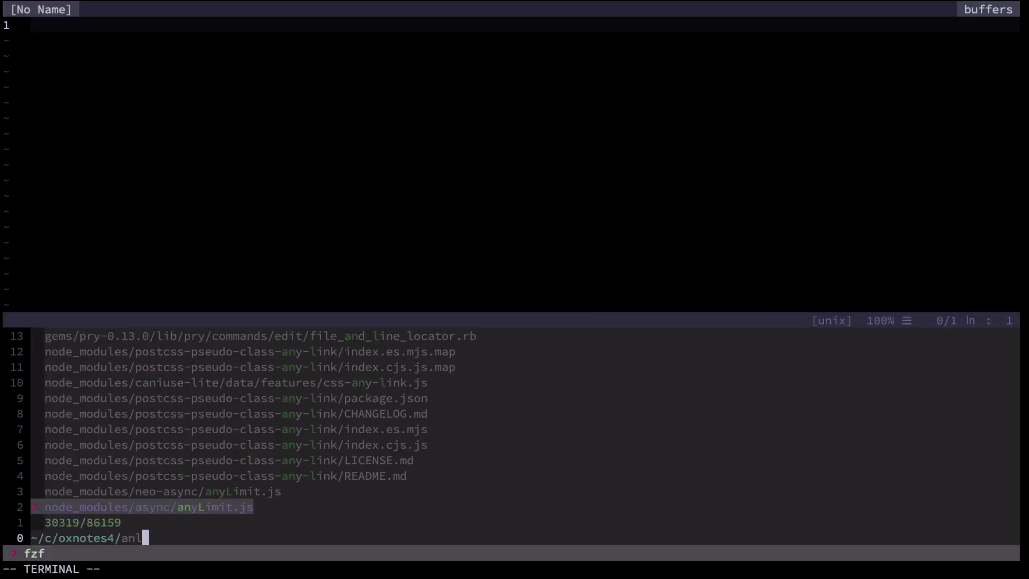
text(y)
key(Return)
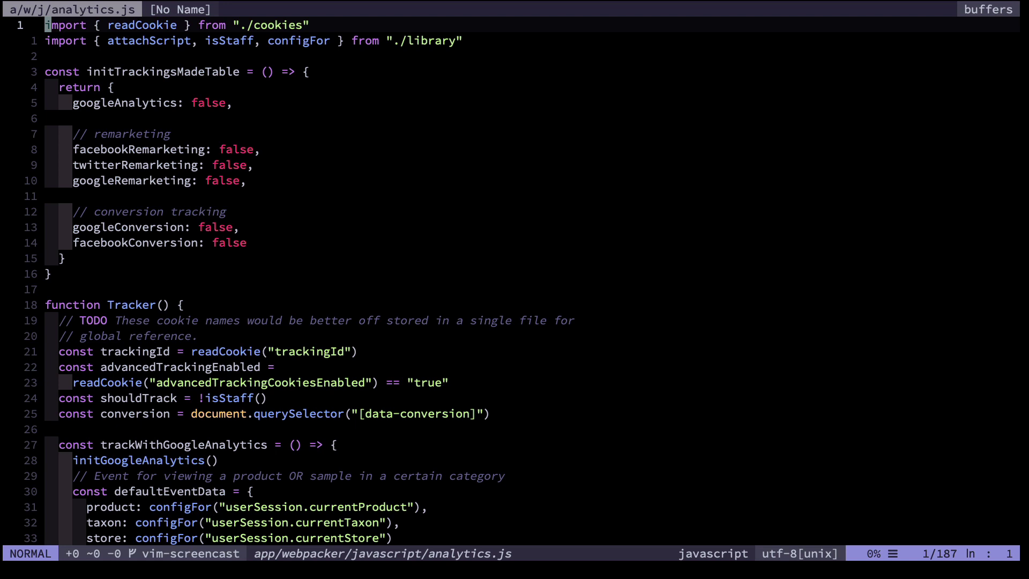
- Move the cursor onto attachScript on line 2
key(j)
key(w)
key(w)
key(V)
key(Escape)
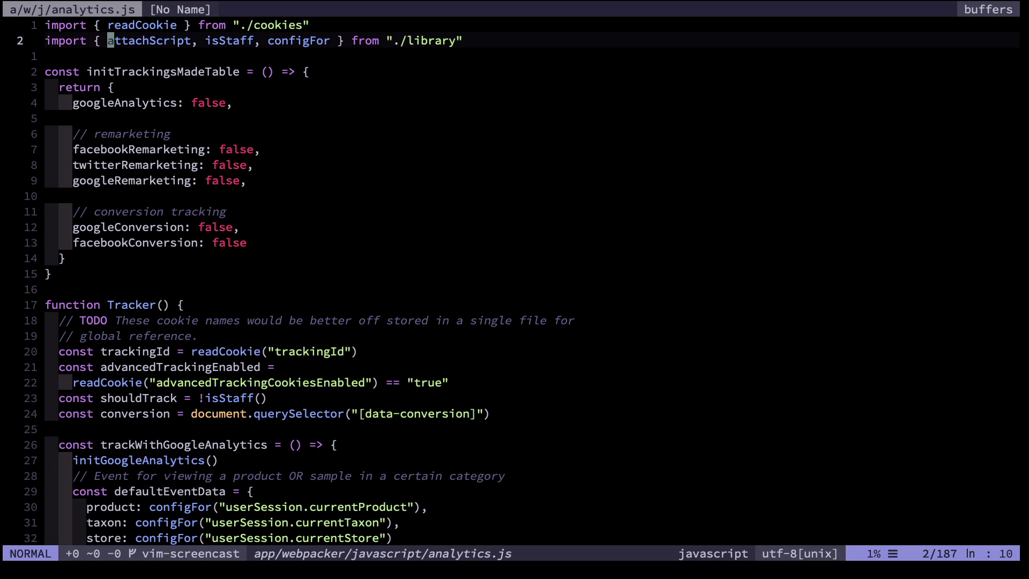
- Jump to attachScript's definition in library.js with gd, then request its LSP references
key(g)
key(d)
key(V)
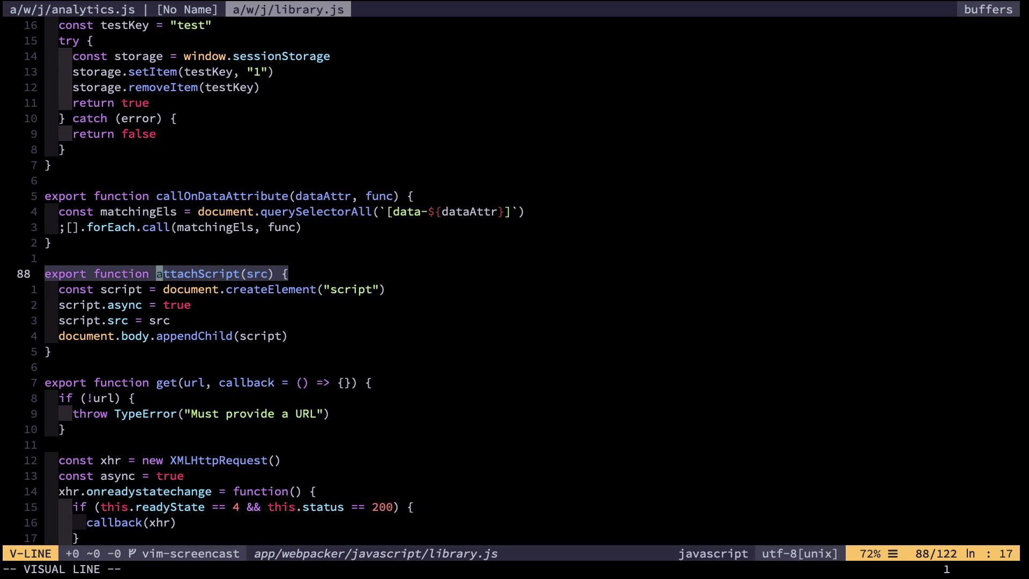
key(Escape)
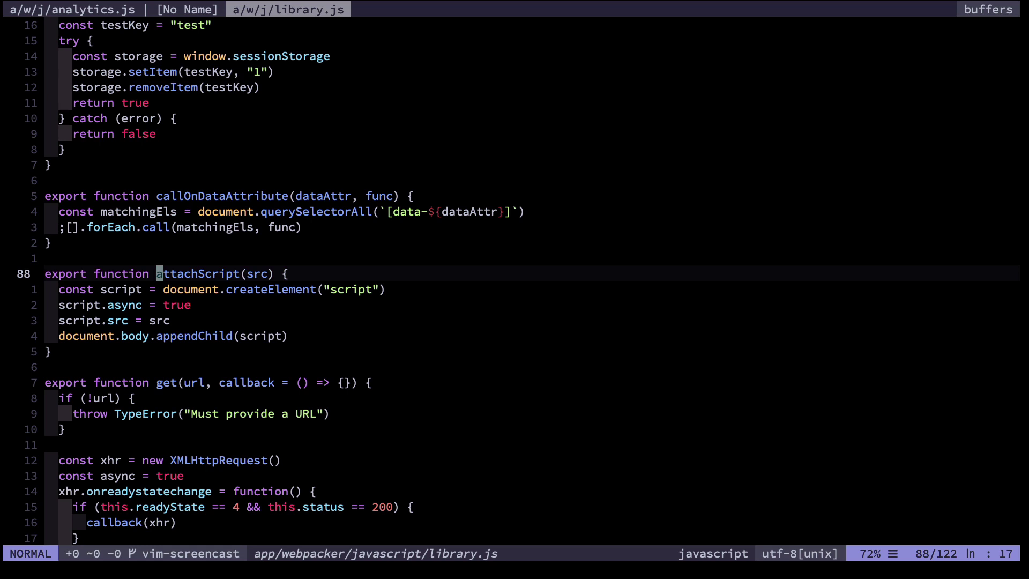
key(r)
- Open the analytics.js import reference, then go to the reference at line 113
key(j)
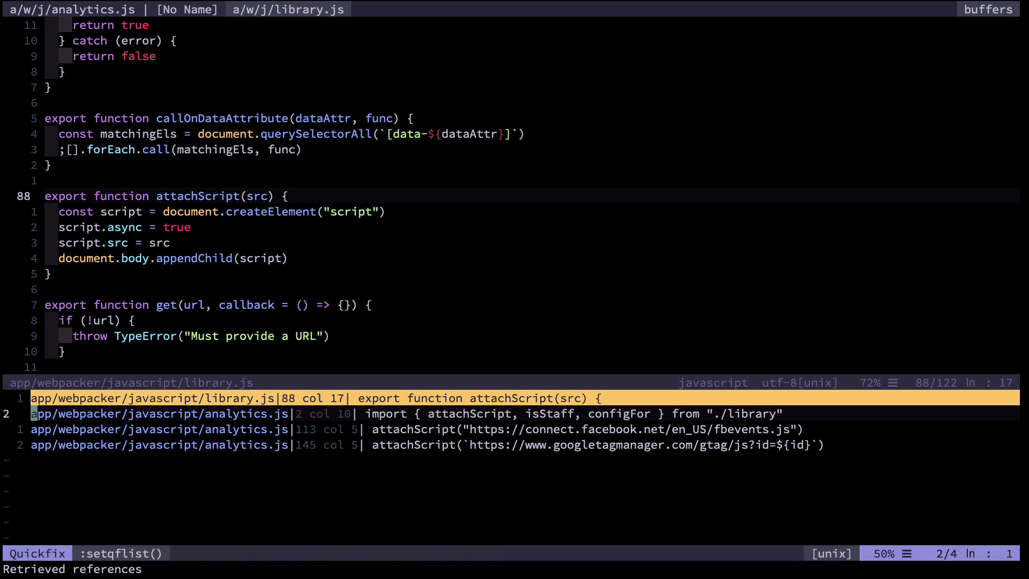
key(Return)
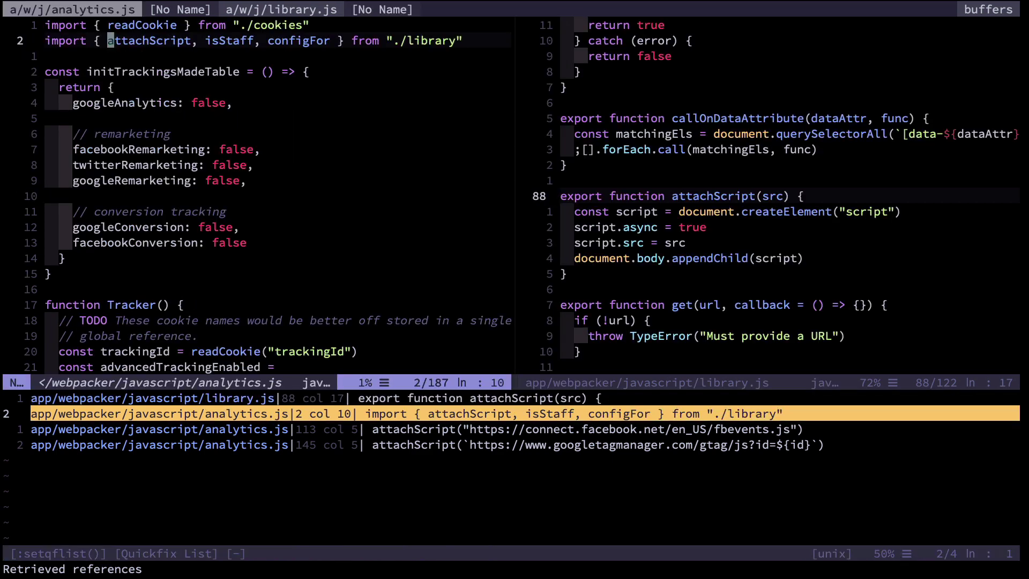
key(bracketright)
key(q)
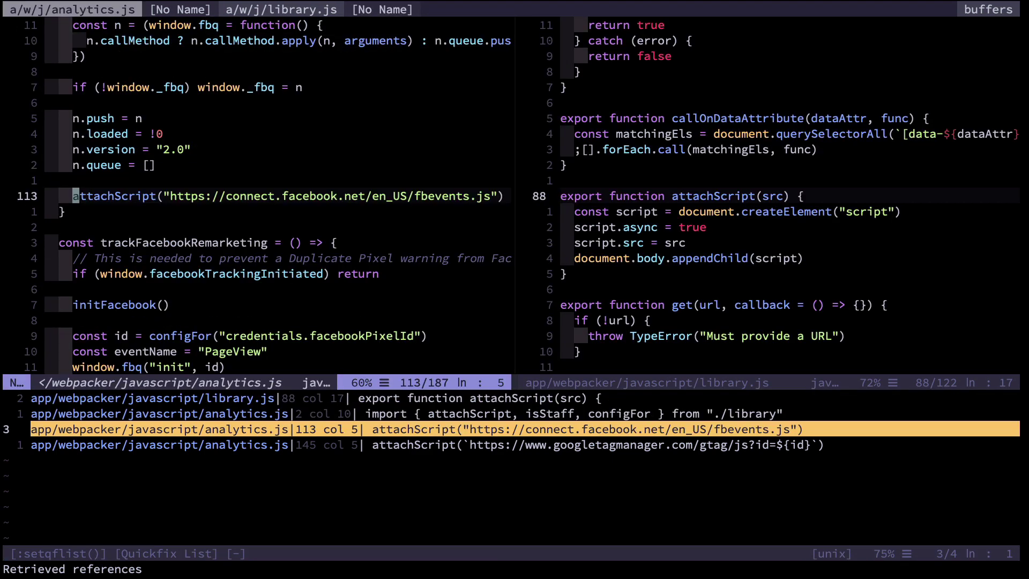
- Step through the attachScript references back to the import line, then close the panes
key(bracketright)
key(q)
key(bracketleft)
key(q)
key(bracketleft)
key(q)
key(ctrl+w)
key(q)
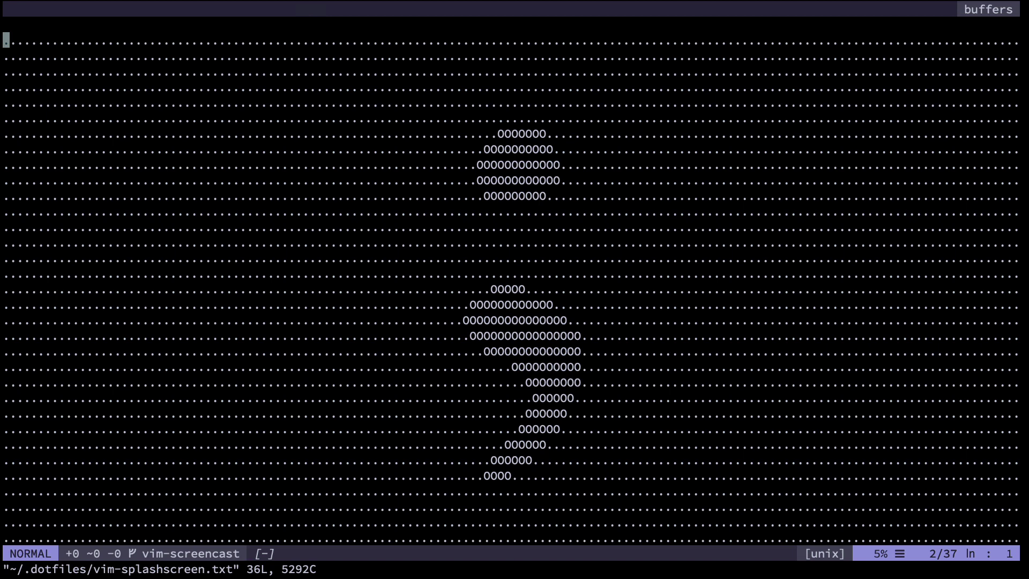
- Pick library.js from the fzf recent-files history and open it
key(h)
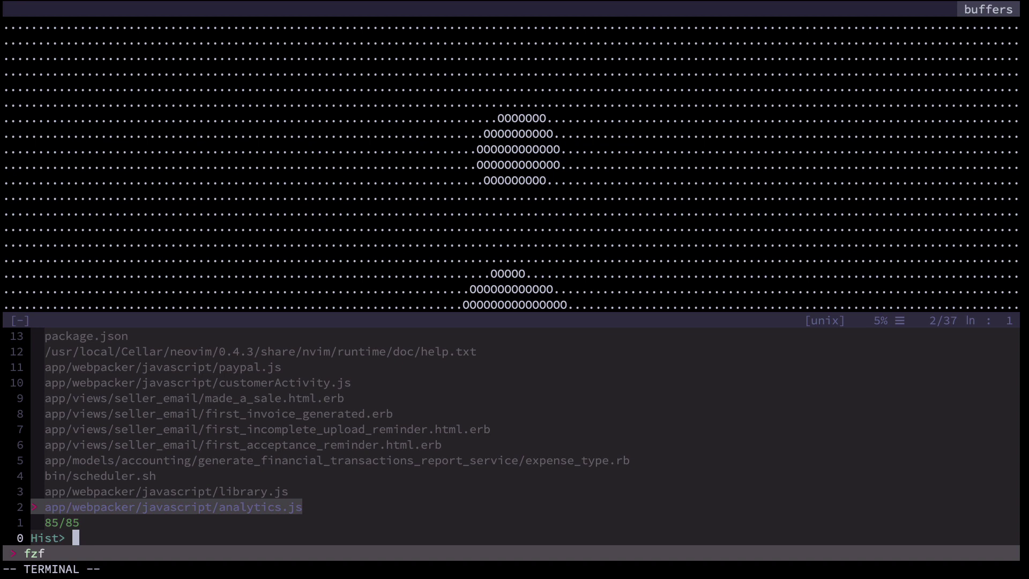
key(Up)
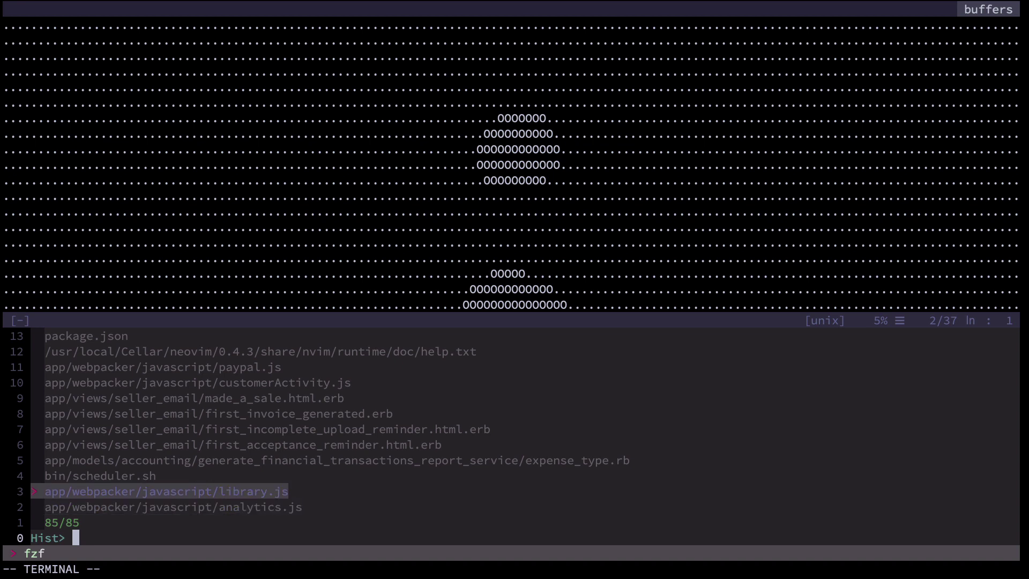
key(Return)
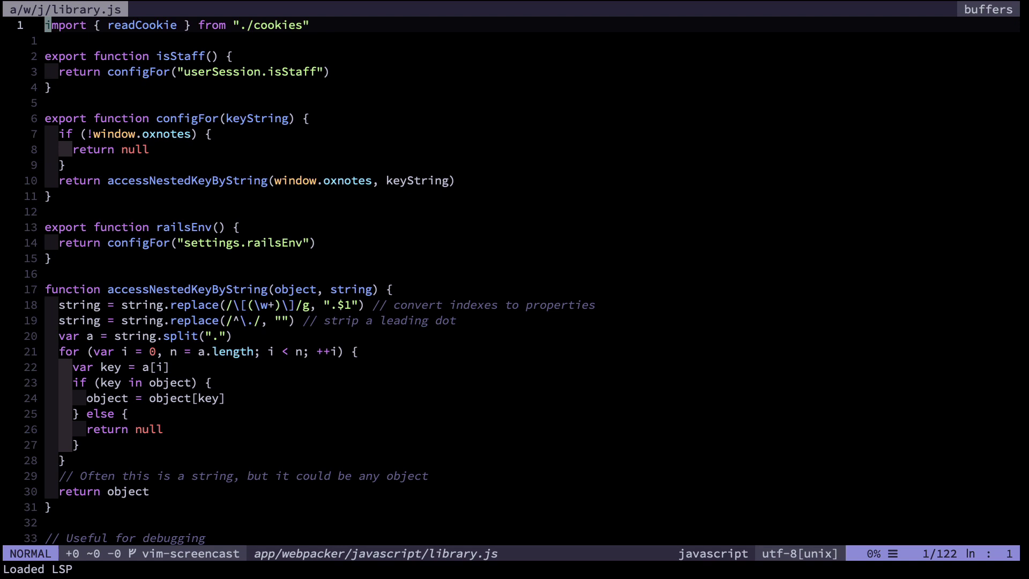
- Run :Rg "\bmark\w+\(" to load the seven matches into quickfix
key(colon)
text(R)
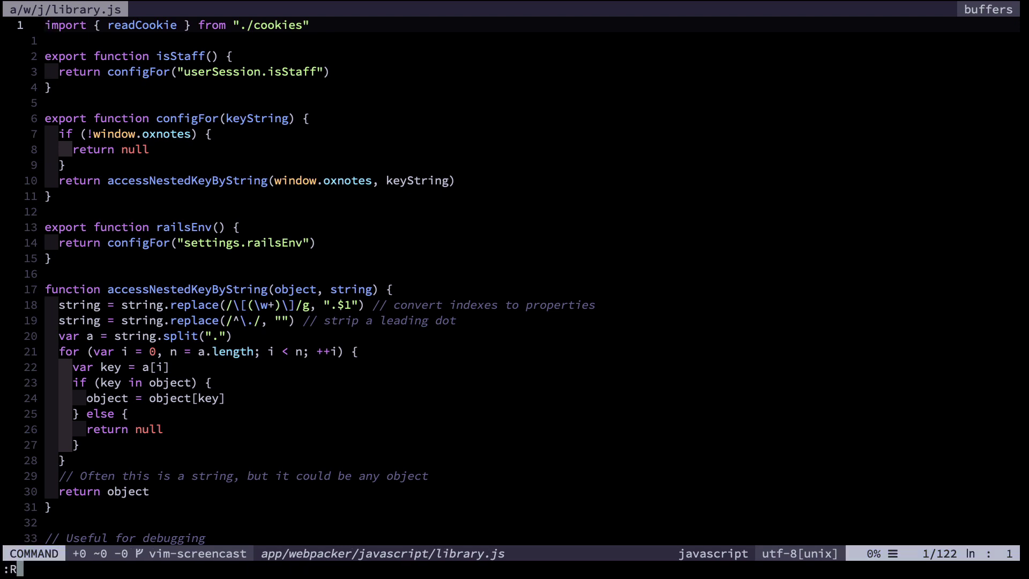
text(g "")
key(Left)
text()
text(mar)
text(k)
text(\w)
text(")
text(+)
text(\)
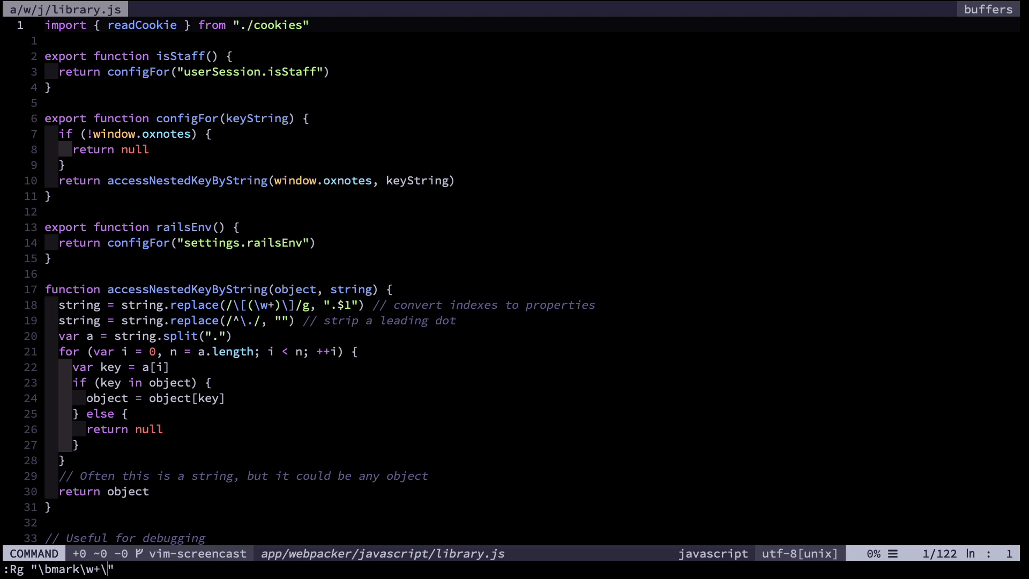
text(()
key(Return)
key(Return)
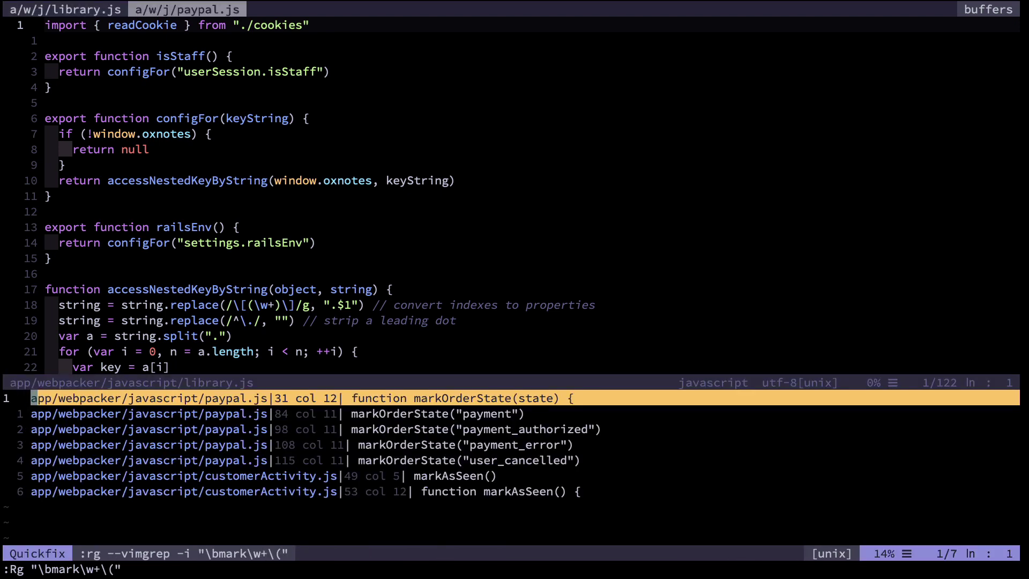
- Open the first paypal.js match and step through to the payment_error match at line 108
key(shift+v)
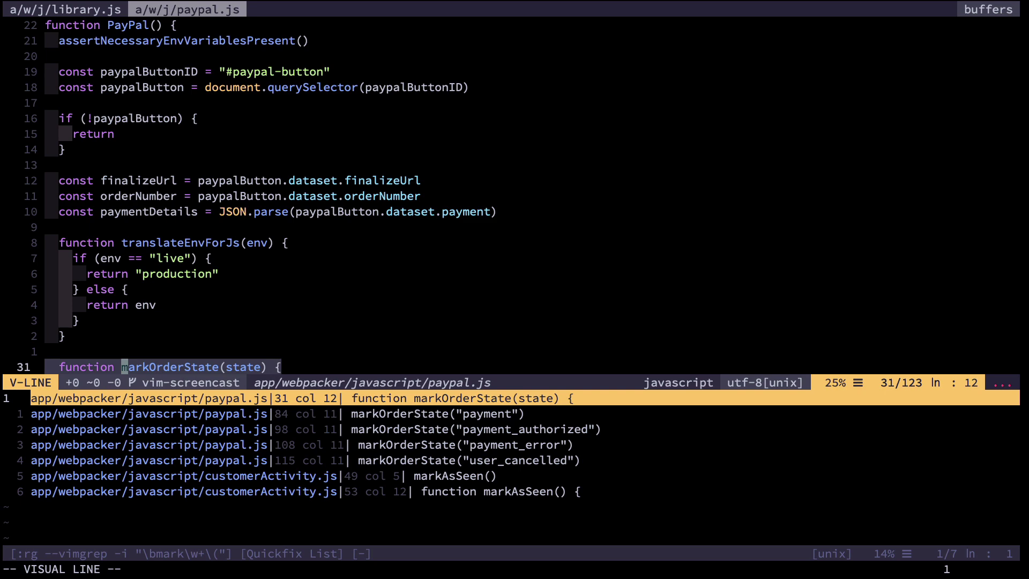
key(Escape)
key(bracketright)
key(q)
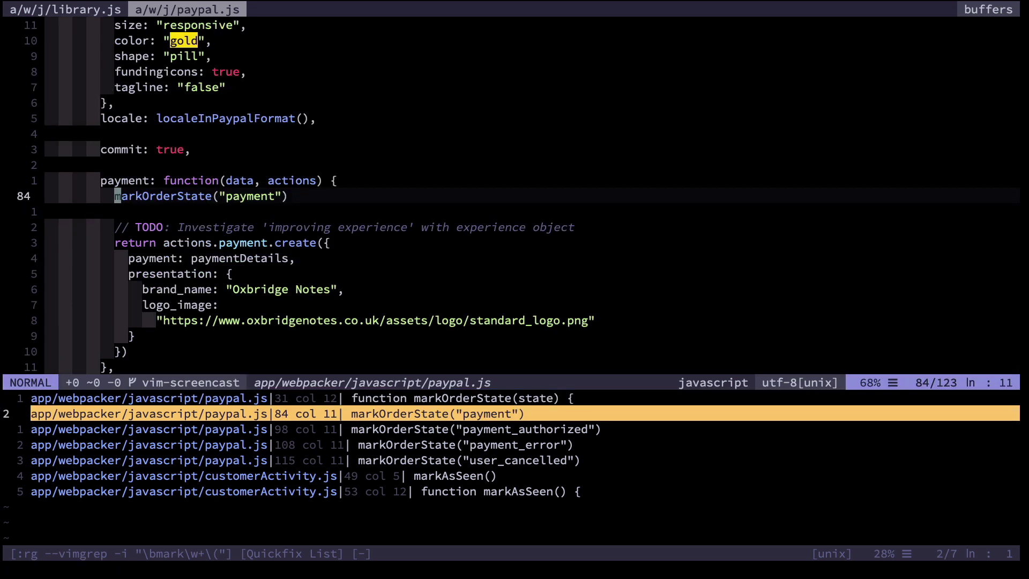
key(shift+v)
key(Escape)
key(bracketright)
key(q)
key(bracketright)
key(q)
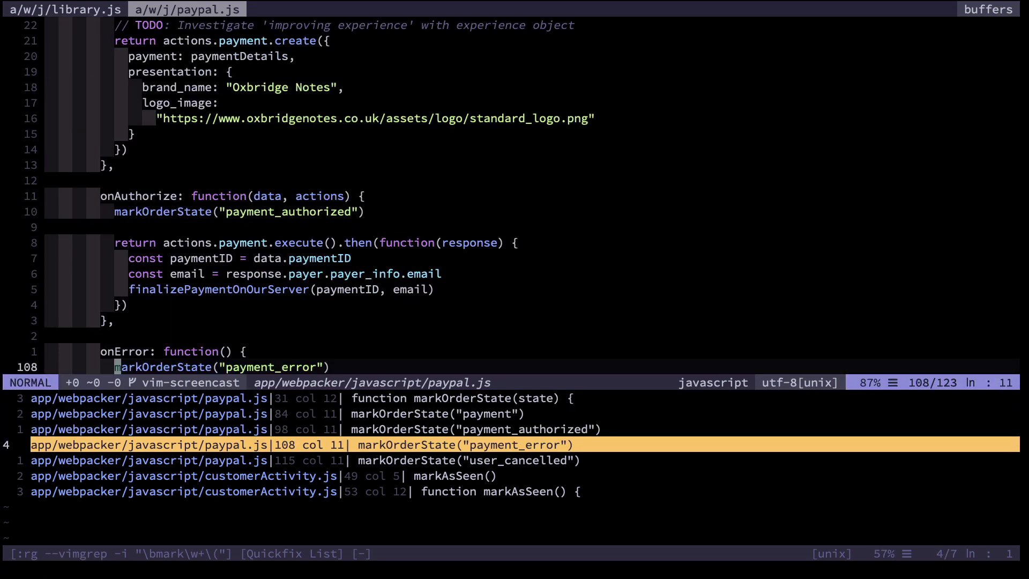
- Advance to the markAsSeen call in customerActivity.js, then close that buffer
key(bracketright)
key(q)
key(bracketright)
key(q)
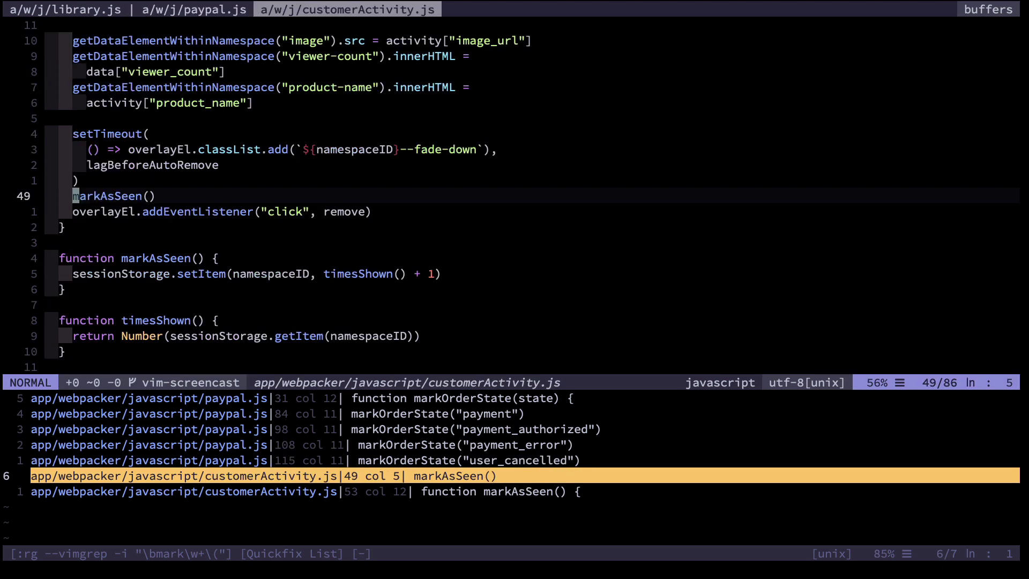
text(:bd)
key(Return)
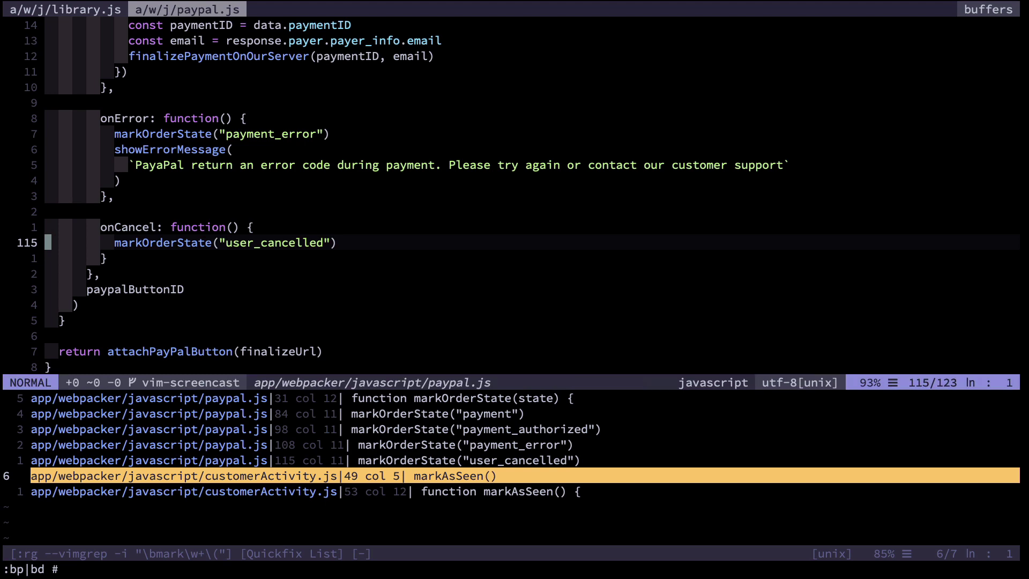
text(:ccl)
- Close the quickfix list, restart Vim, and open made_a_sale.html.erb with a fuzzy 'made a' search
key(Return)
text(:q)
key(Return)
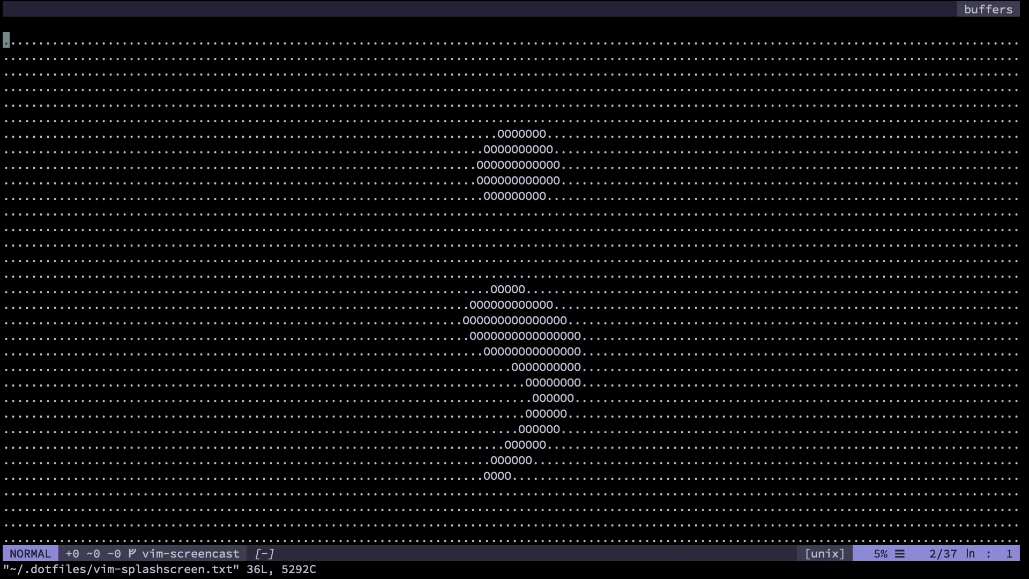
text(:Files)
key(Return)
text(make )
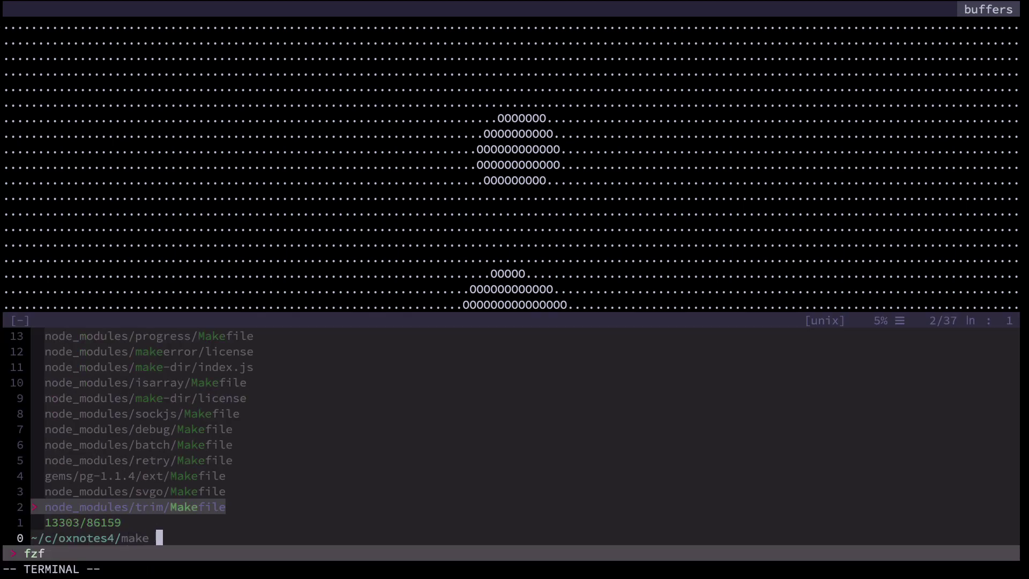
text(a s)
key(BackSpace)
key(BackSpace)
key(BackSpace)
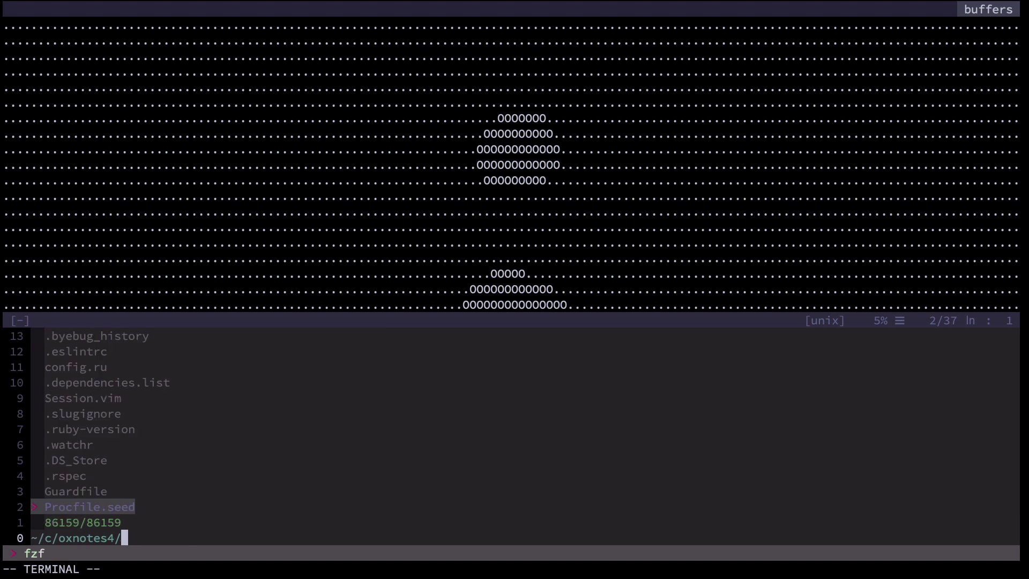
text(made a)
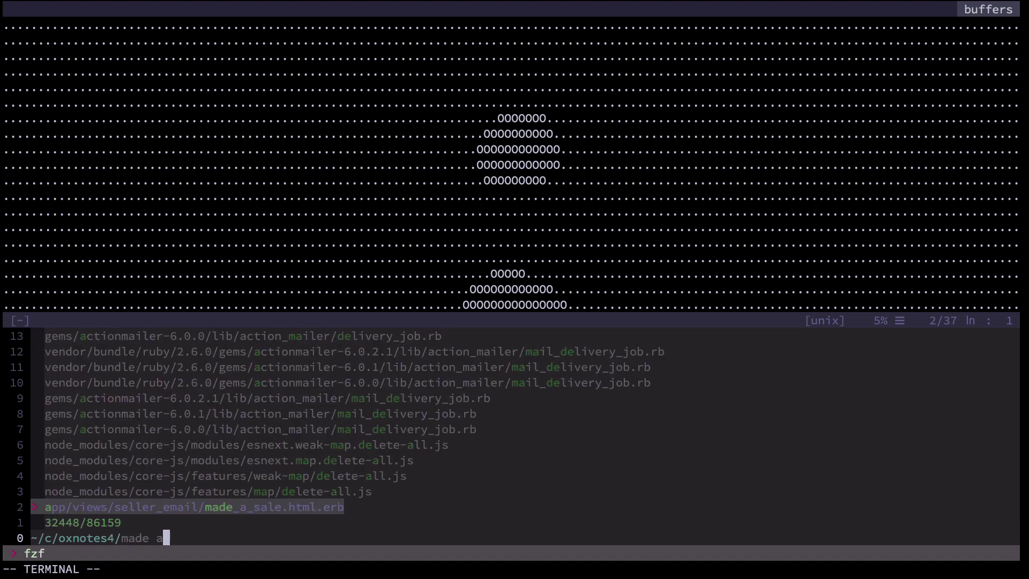
key(Return)
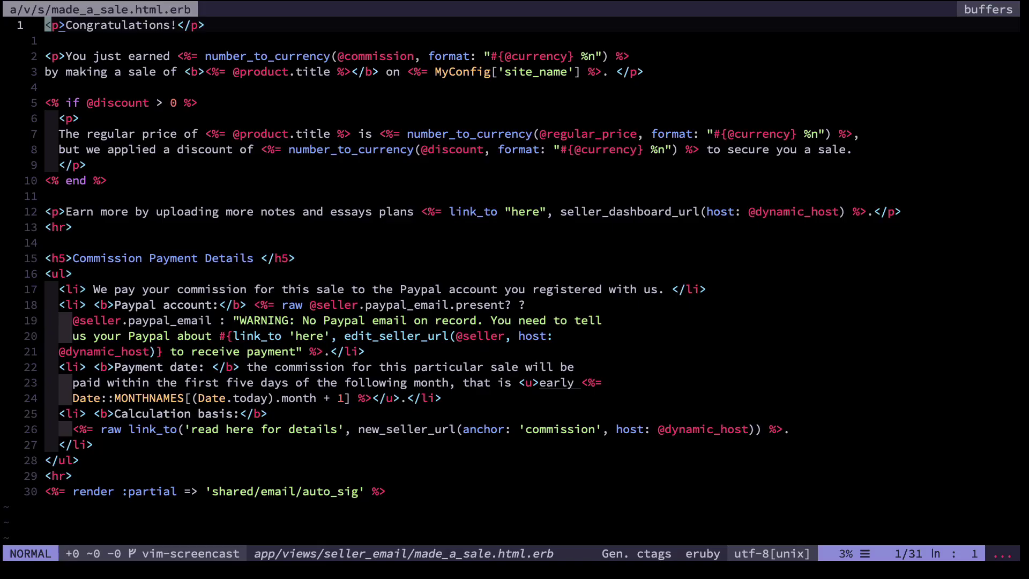
text(:NERD)
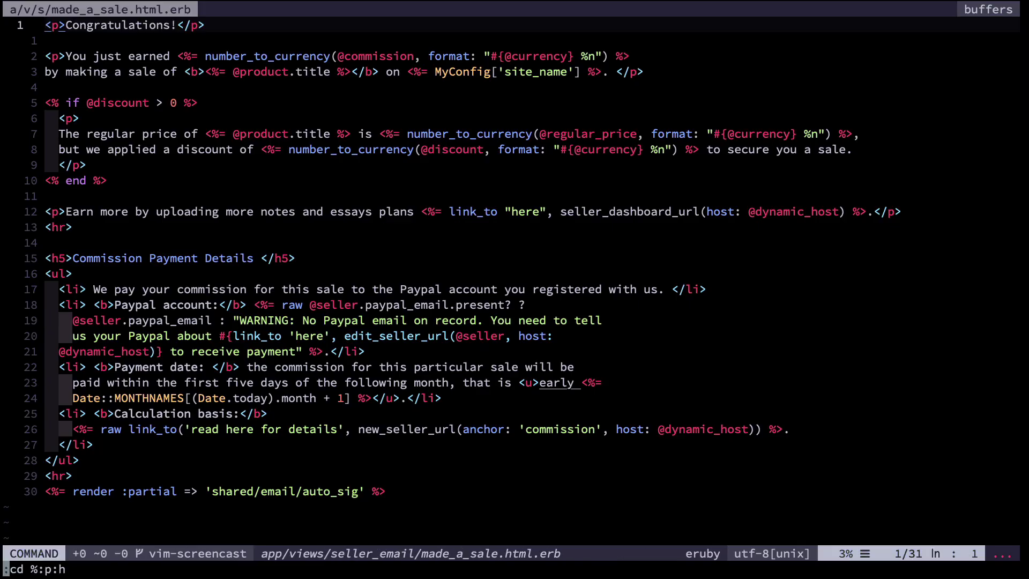
text(TreeCWD)
- Browse the seller_email folder's templates in NERDTree as the working directory, then close the tree
key(Return)
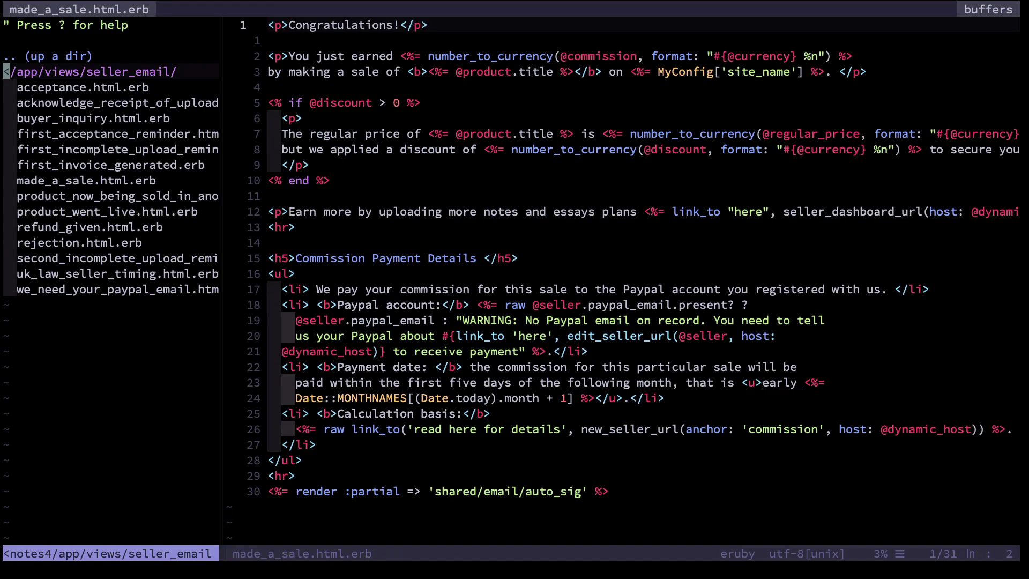
key(j)
key(shift+v)
key(shift+g)
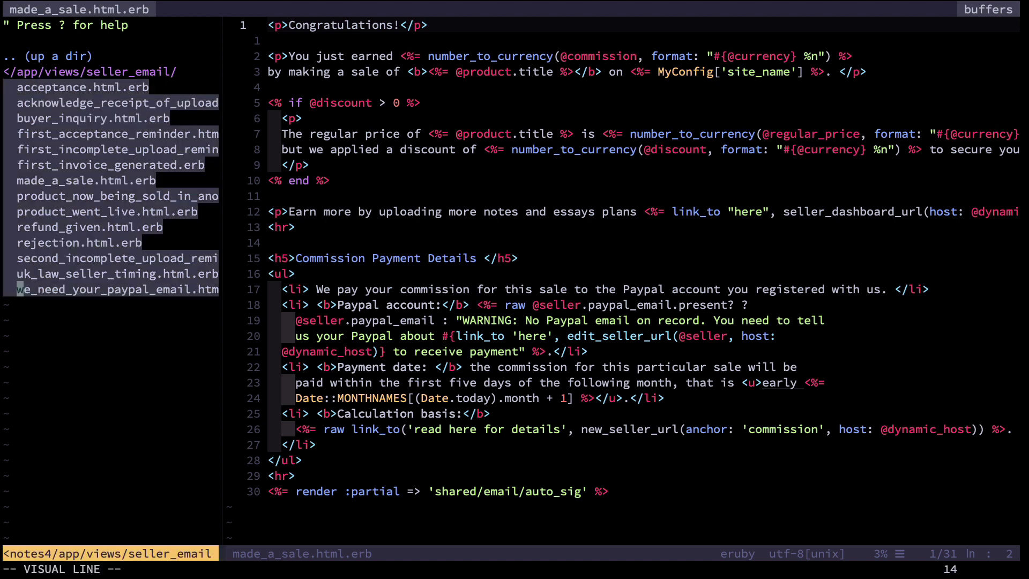
key(Escape)
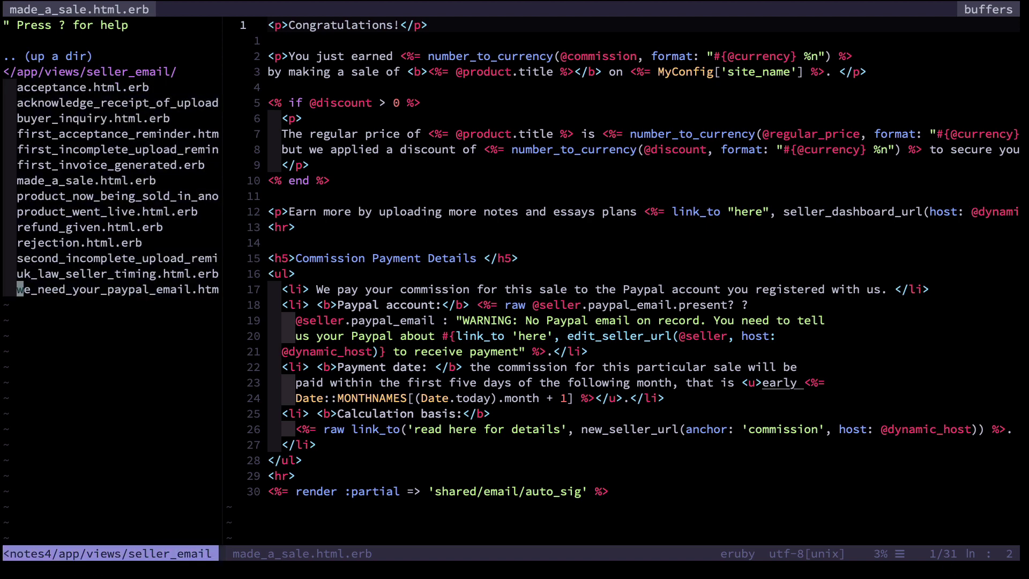
key(k)
key(k)
key(ctrl+n)
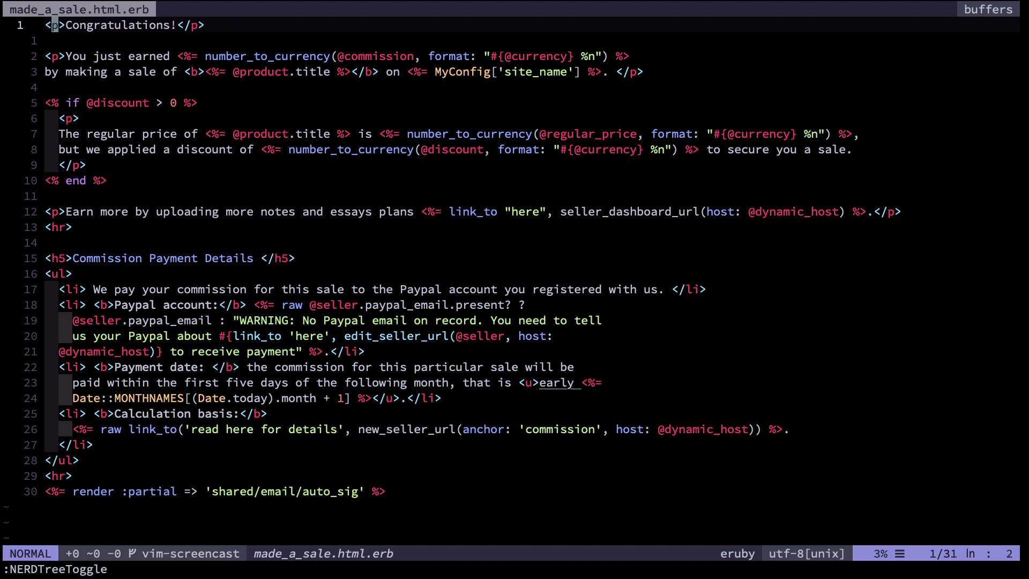
- Jump to the end of made_a_sale.html.erb and briefly highlight the auto_sig render line
key(shift+g)
key(shift+v)
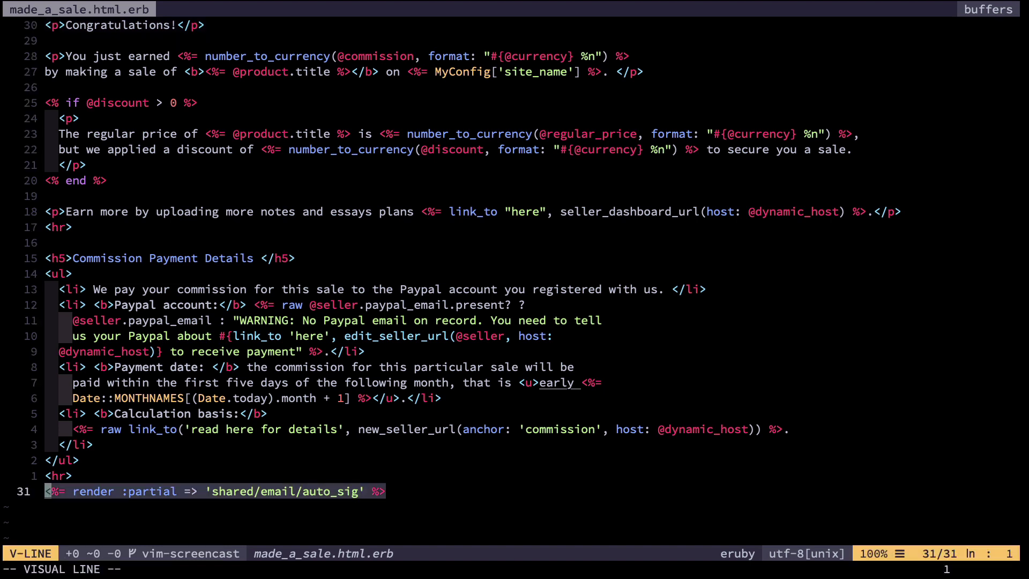
key(shift+v)
key(shift+v)
key(shift+v)
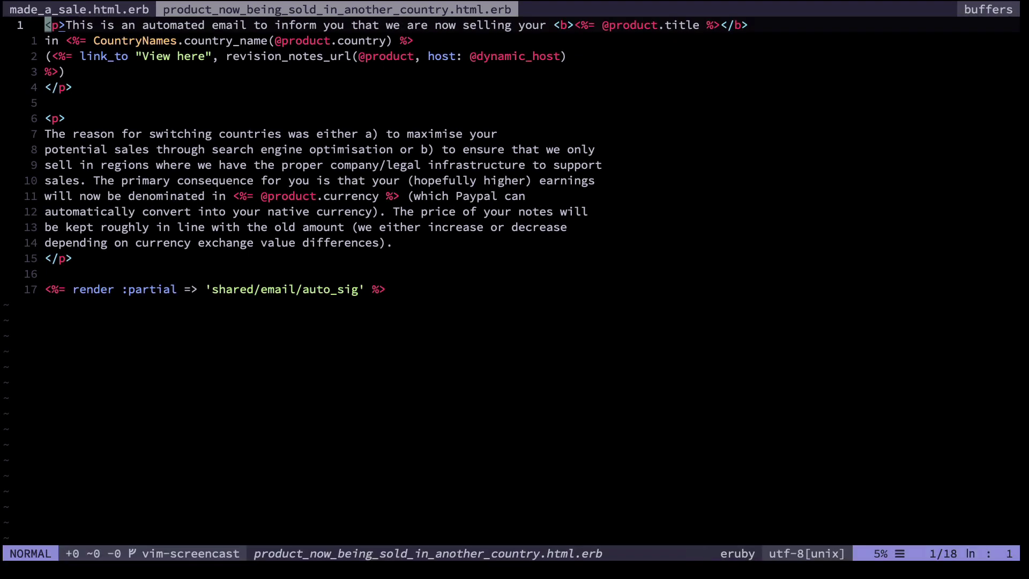
- Cycle buffers to the another-country template and back to made_a_sale.html.erb
key(bracketleft)
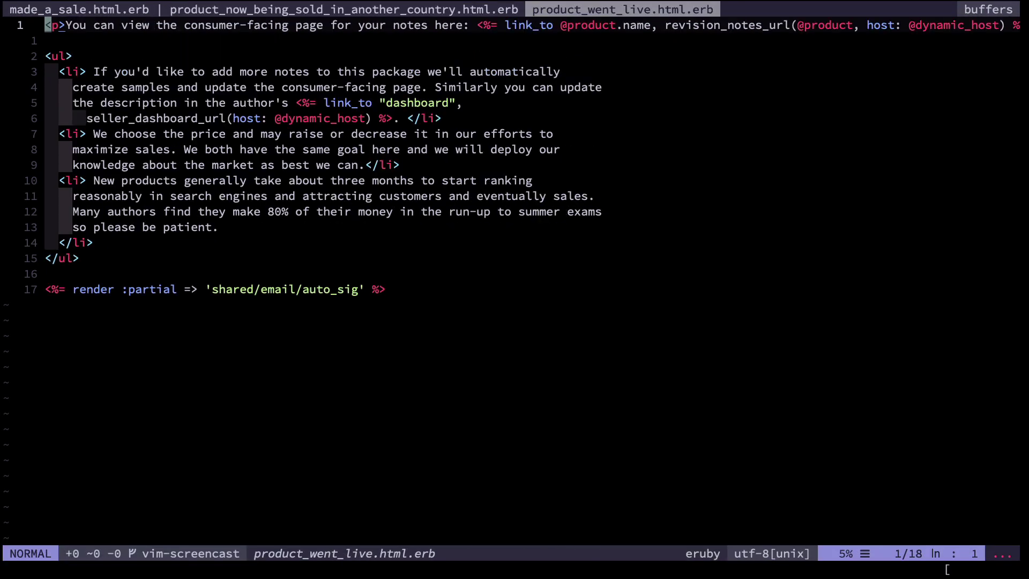
key(b)
key(bracketleft)
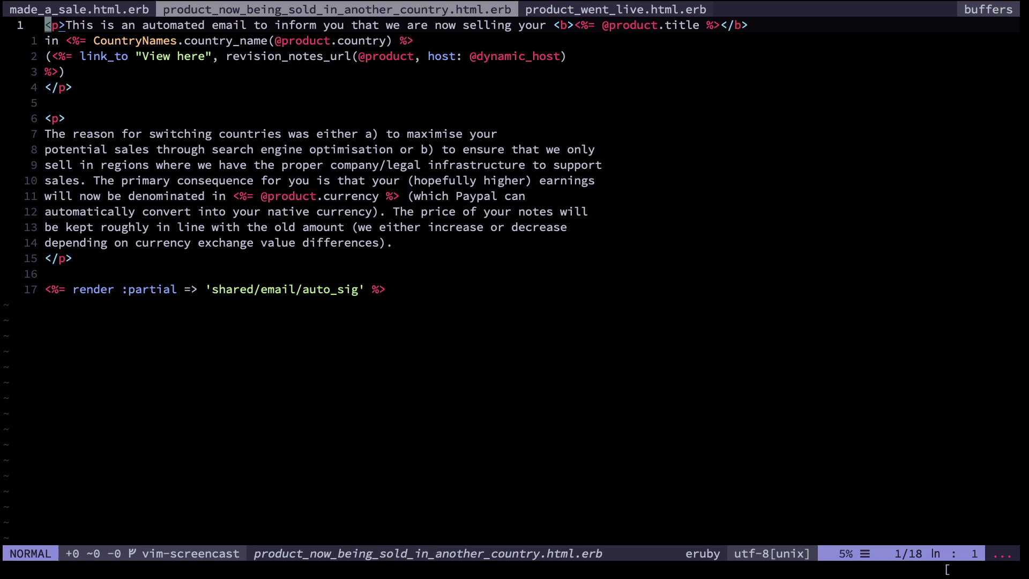
key(b)
- Briefly highlight the auto_sig render line in made_a_sale.html.erb again
key(shift+v)
key(Escape)
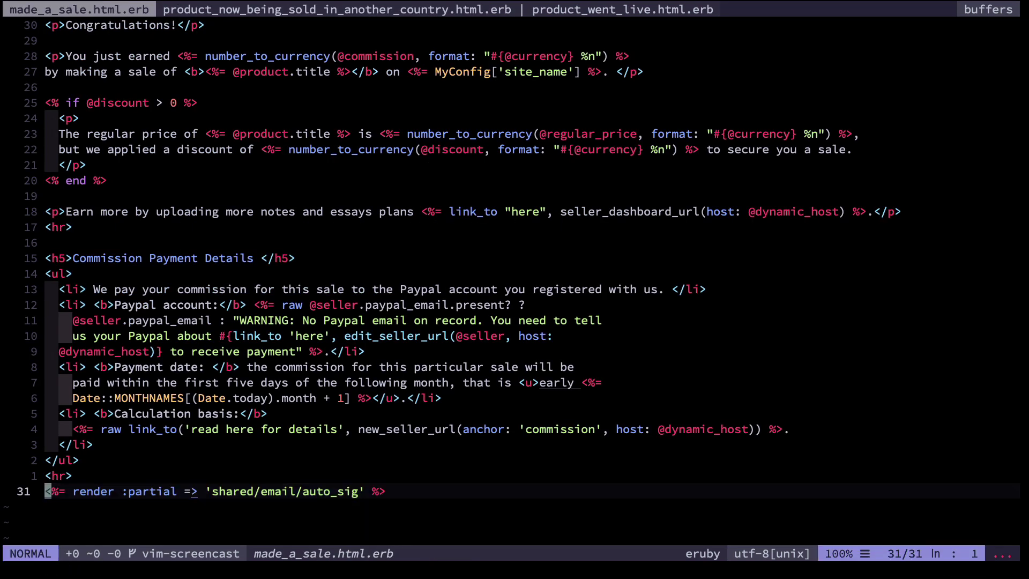
key(k)
key(j)
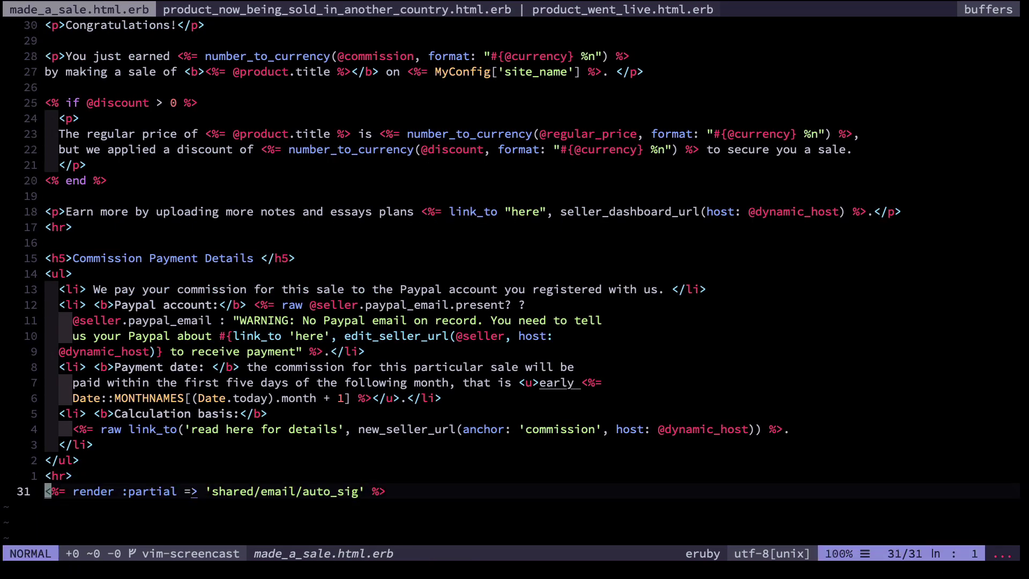